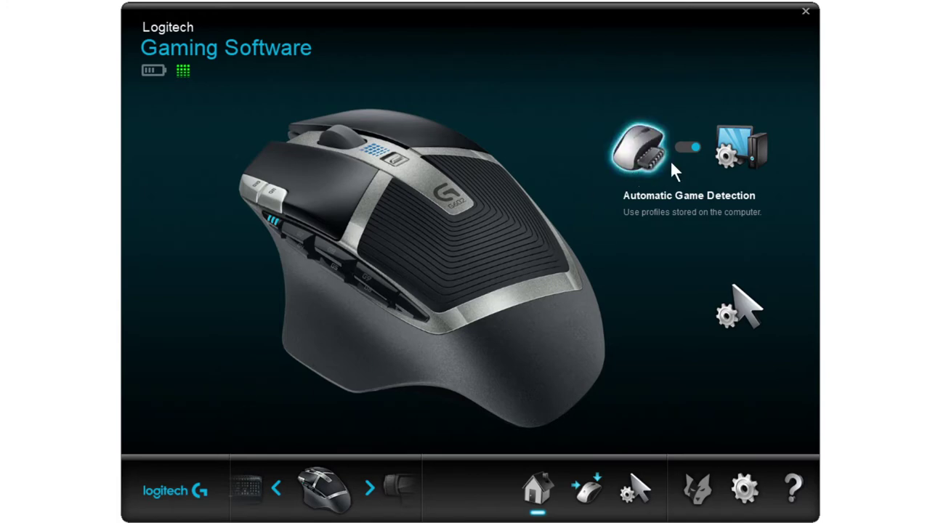
Switch the mouse's profile source to On-Board Memory and back to Automatic Game Detection.
left_click(698, 146)
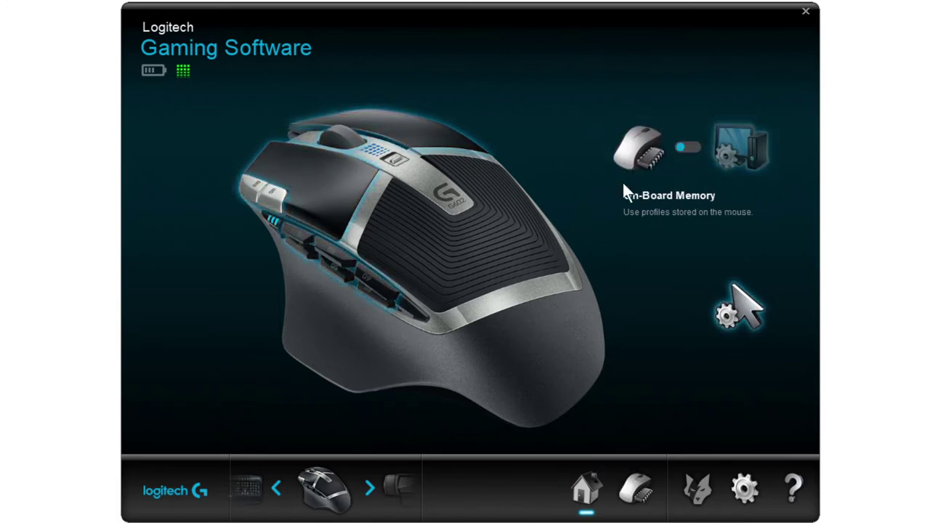
left_click(689, 154)
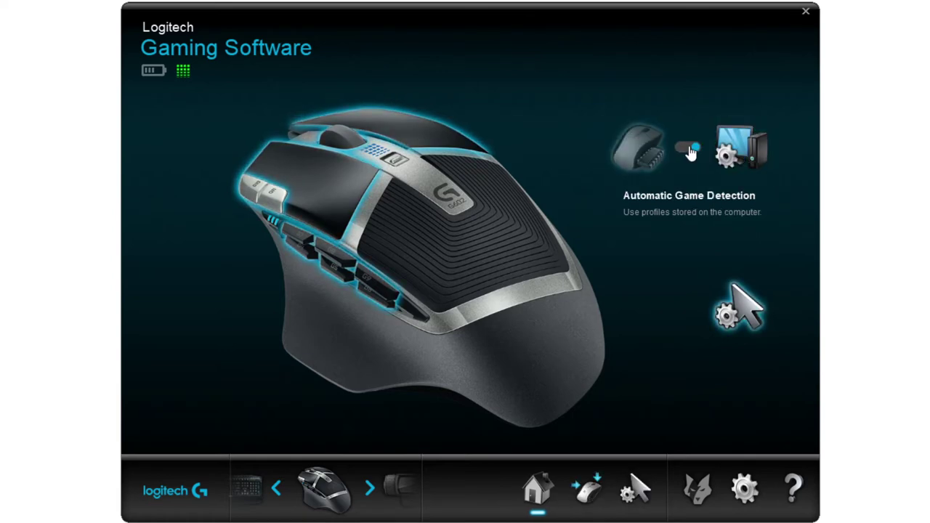
left_click(689, 152)
left_click(690, 152)
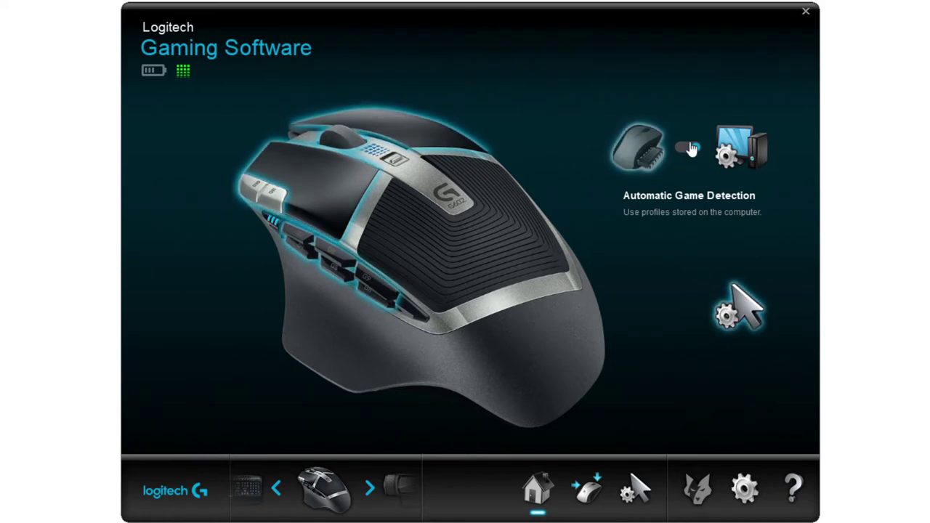
Start a new mouse profile named "Test Profile" with the description "Example for video".
left_click(589, 494)
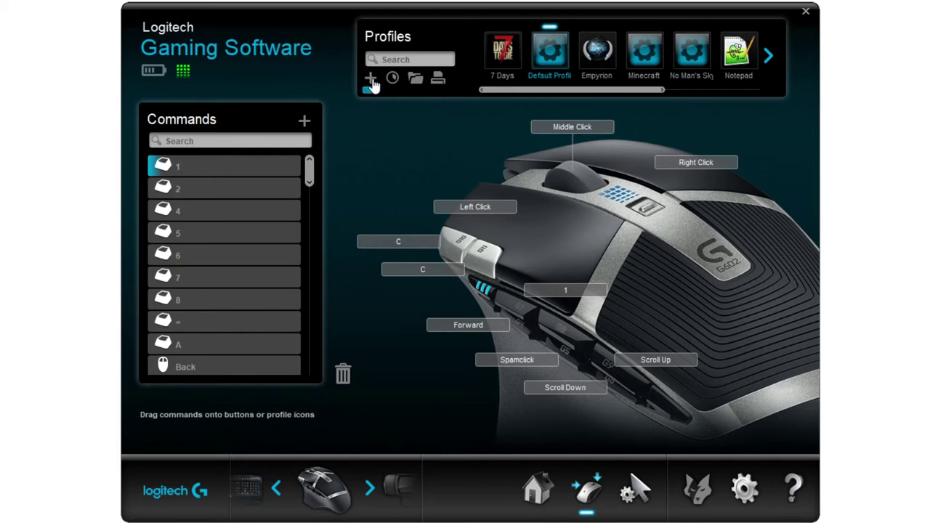
left_click(370, 83)
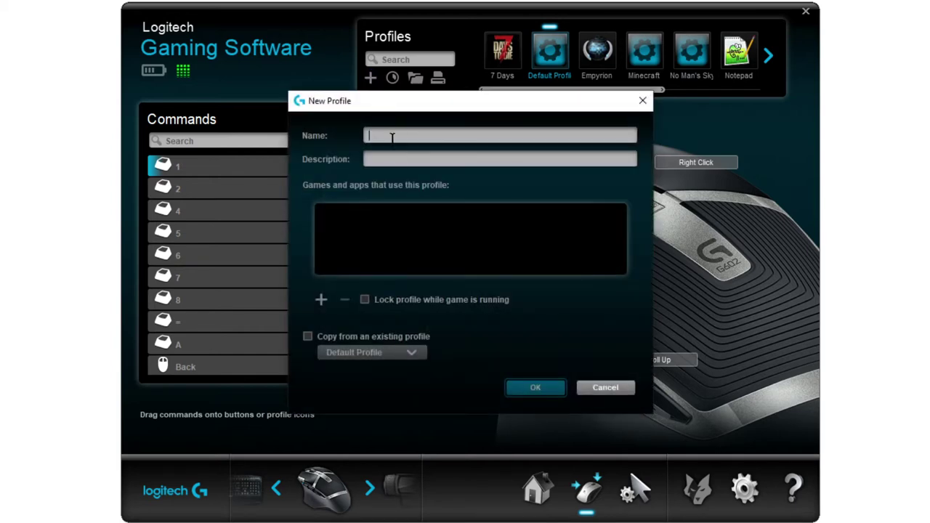
type("Test Profile")
key("Tab")
type("Example for video")
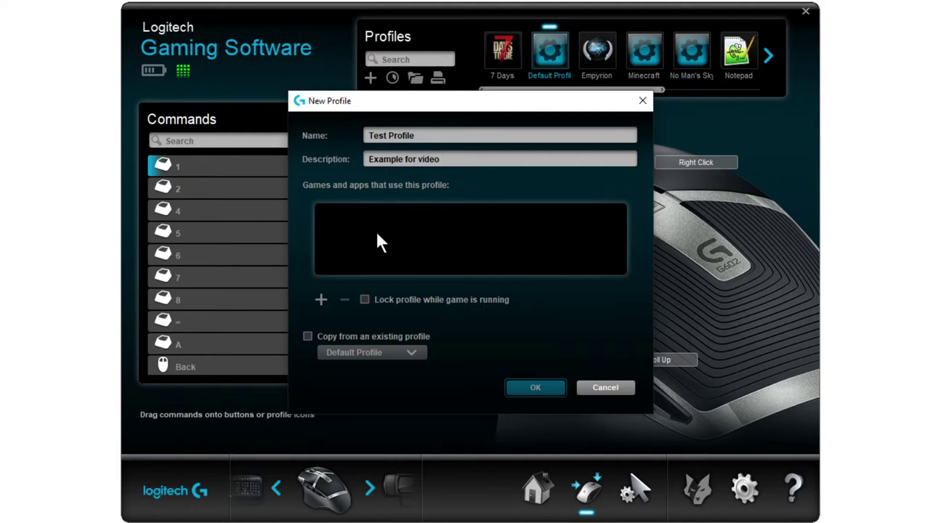
Link Frontier Pilot Simulator.exe from C:\Program Files (x86)\Steam\steamapps\common\Frontier Pilot Simulator to the new profile and save the profile.
left_click(321, 300)
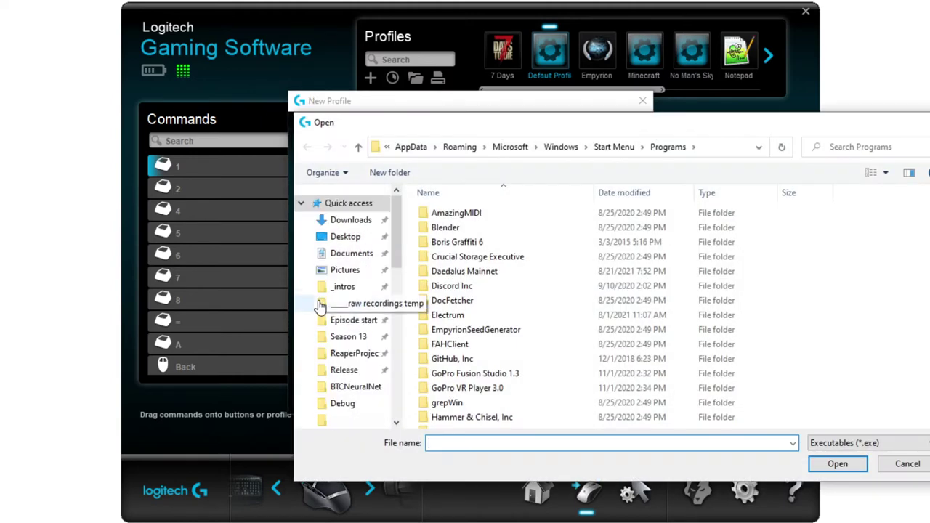
left_click(708, 150)
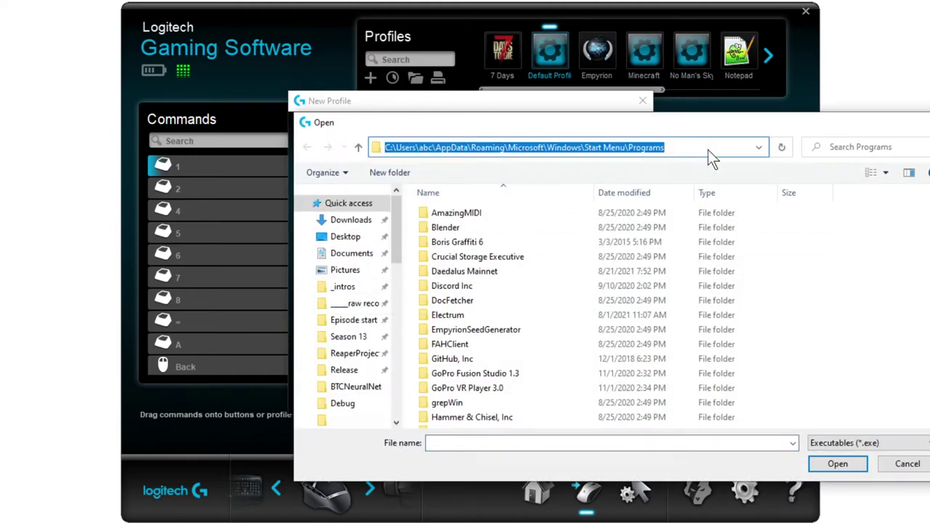
type("C:\\Program Files (x86)\\Steam\\steamapps\\common\\Frontier Pilot Simulator")
key("Return")
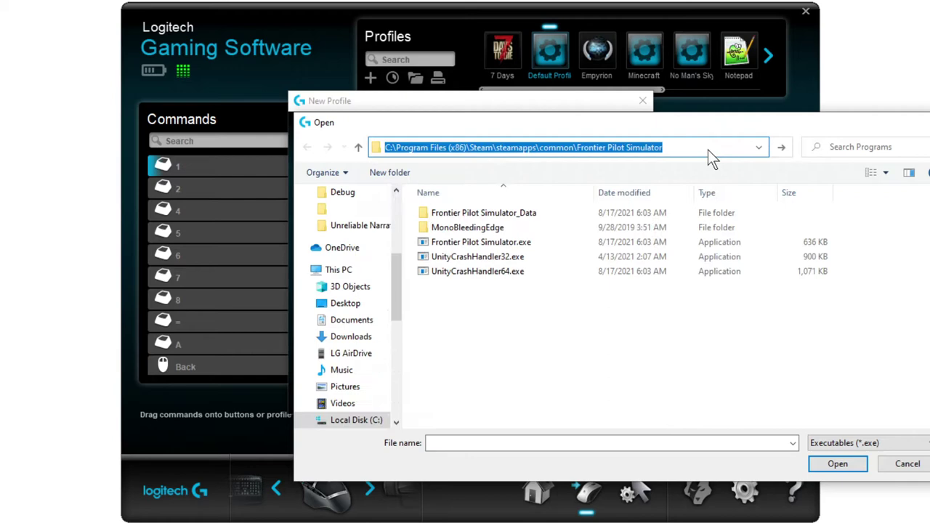
left_click(496, 246)
left_click(844, 464)
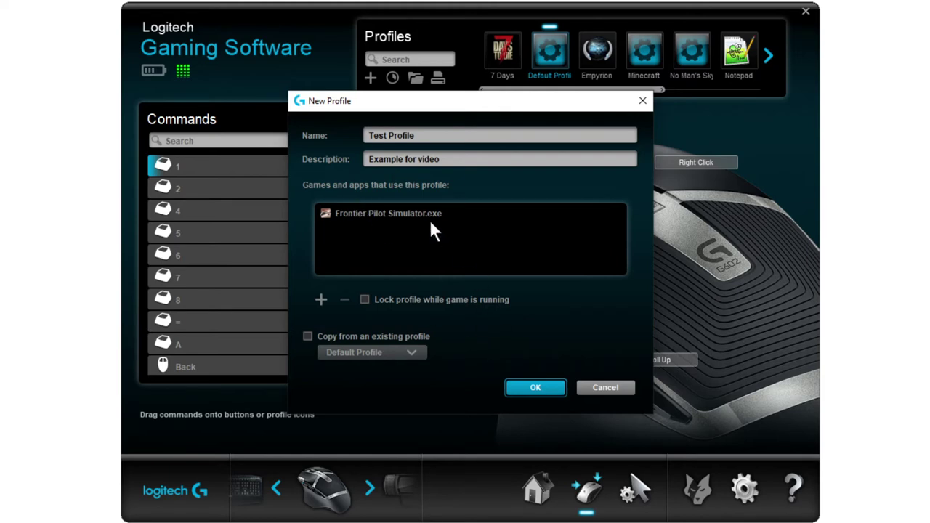
left_click(536, 387)
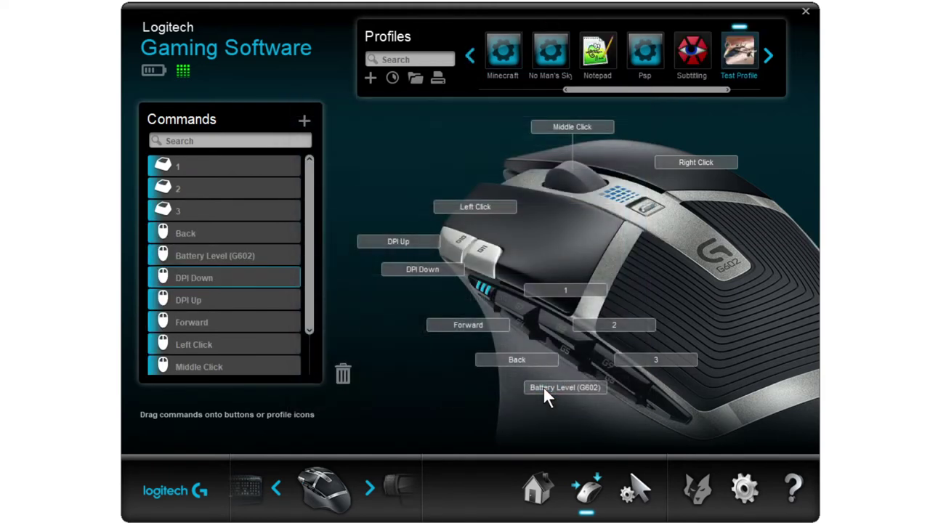
Try to assign the 1 command to the primary left mouse button.
left_click(557, 231)
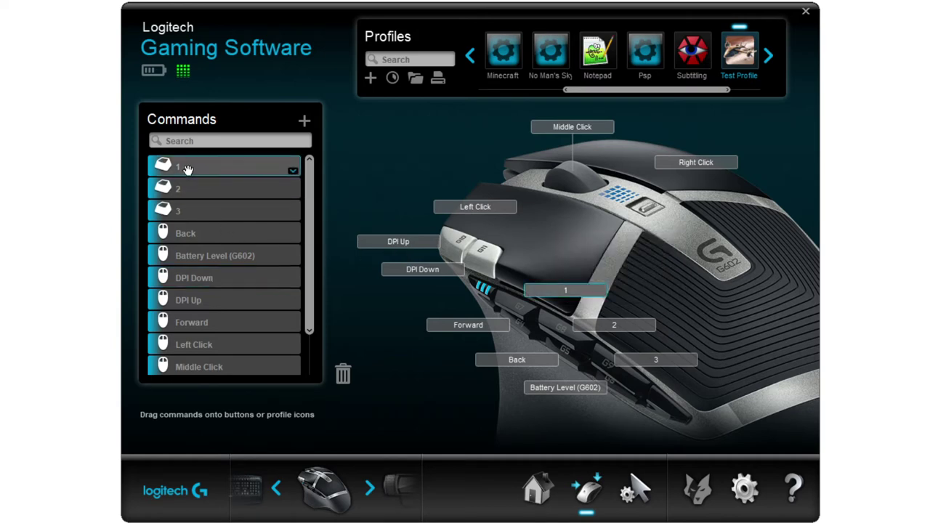
left_click_drag(187, 170, 545, 244)
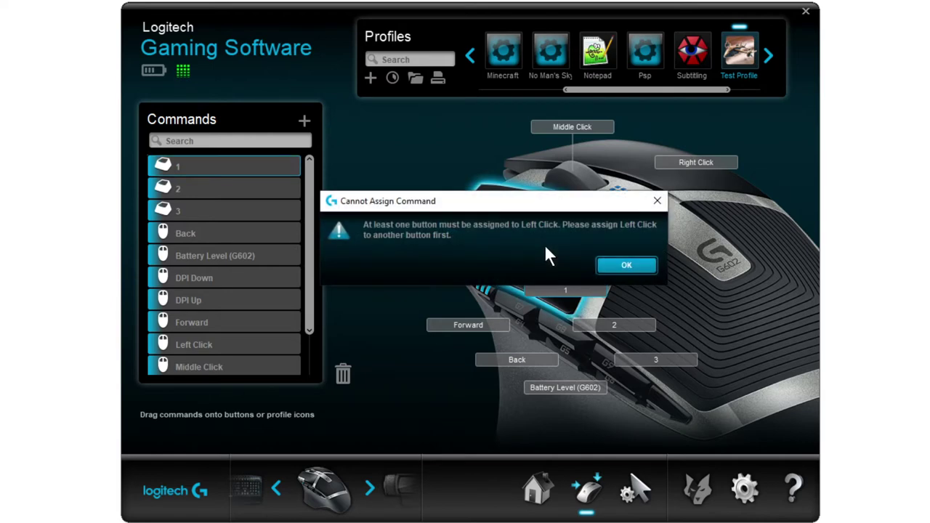
left_click(619, 267)
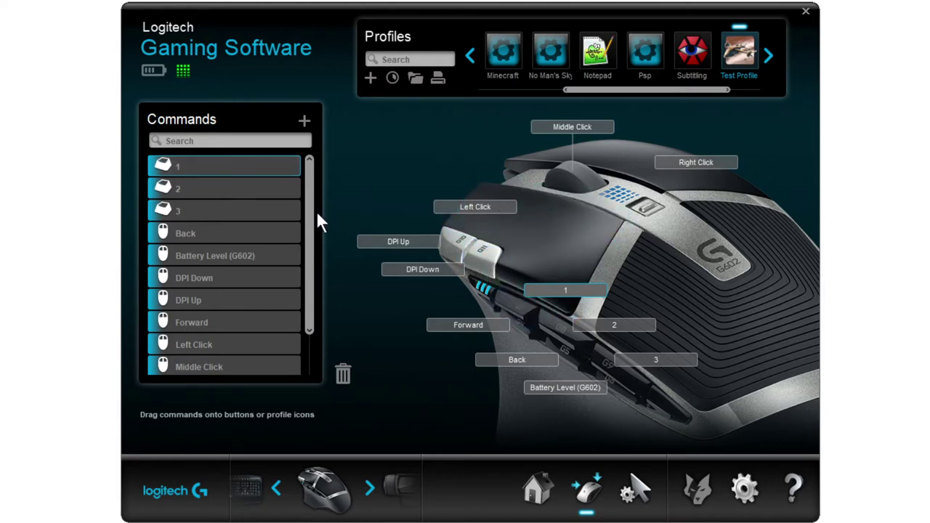
Assign Left Click to the side button that holds command 2, and assign 1 to the primary left mouse button.
left_click_drag(196, 343, 551, 324)
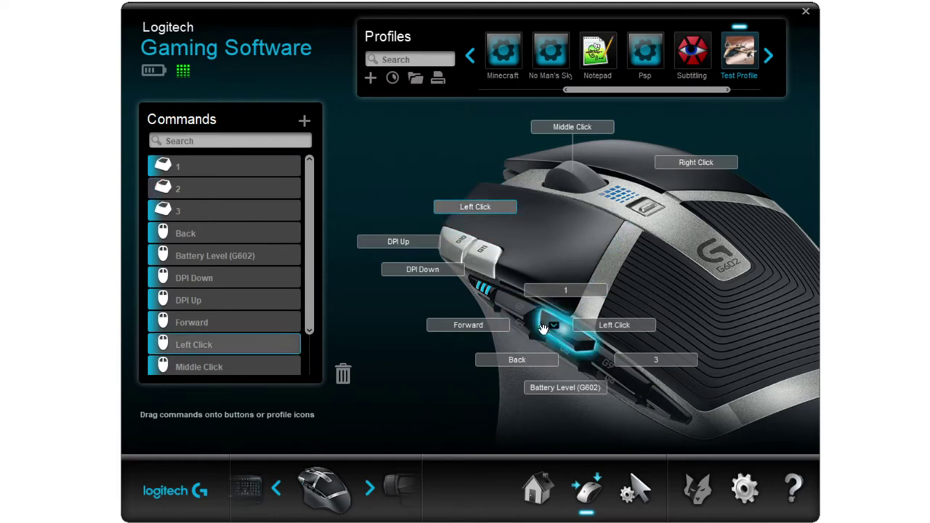
left_click_drag(192, 167, 505, 217)
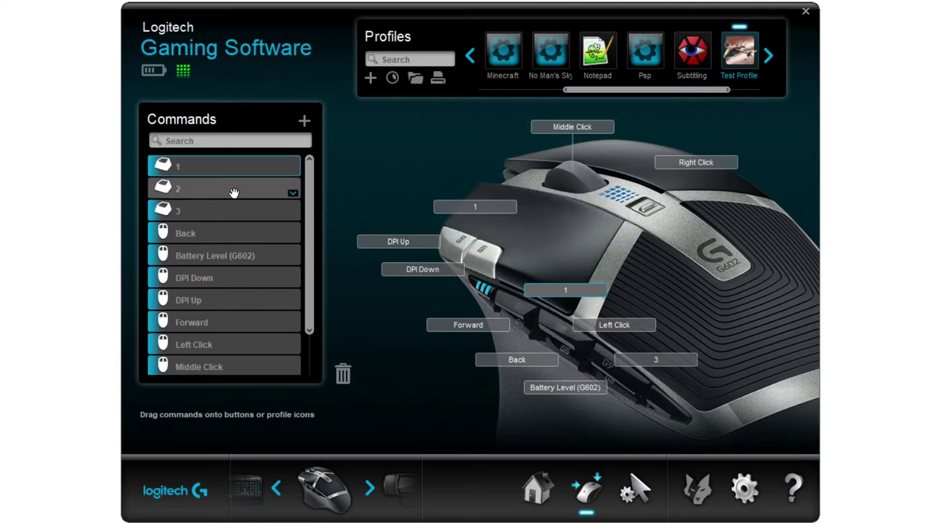
left_click_drag(312, 230, 309, 320)
scroll(304, 361, "up", 2)
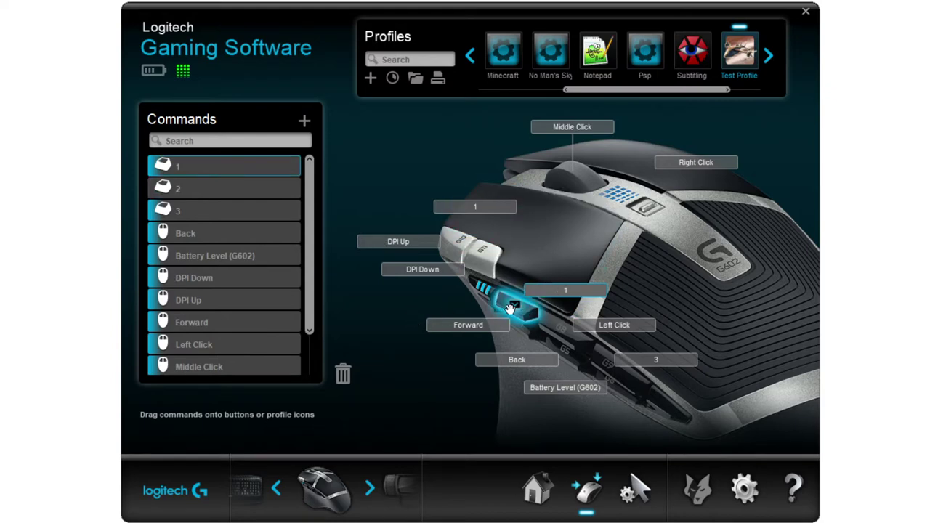
Start a new Keystroke command and set its keystroke to A.
left_click(305, 121)
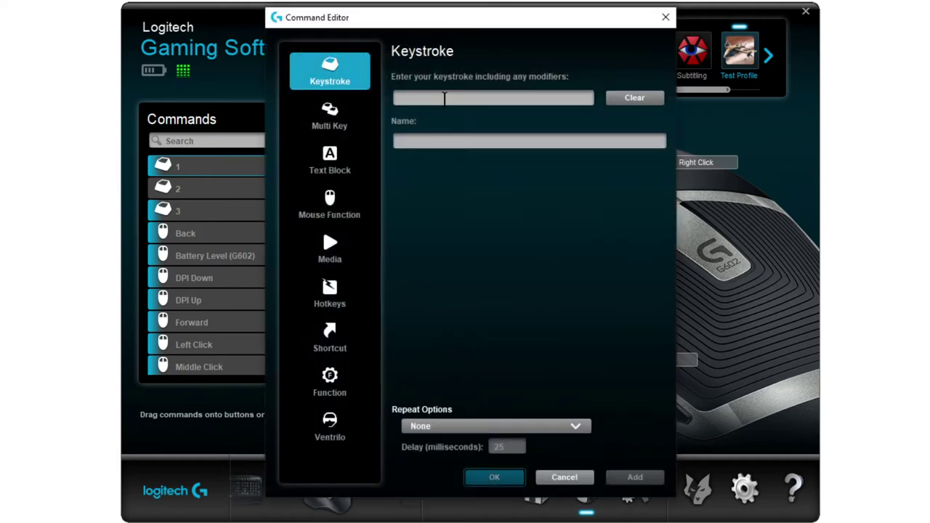
key("shift+a")
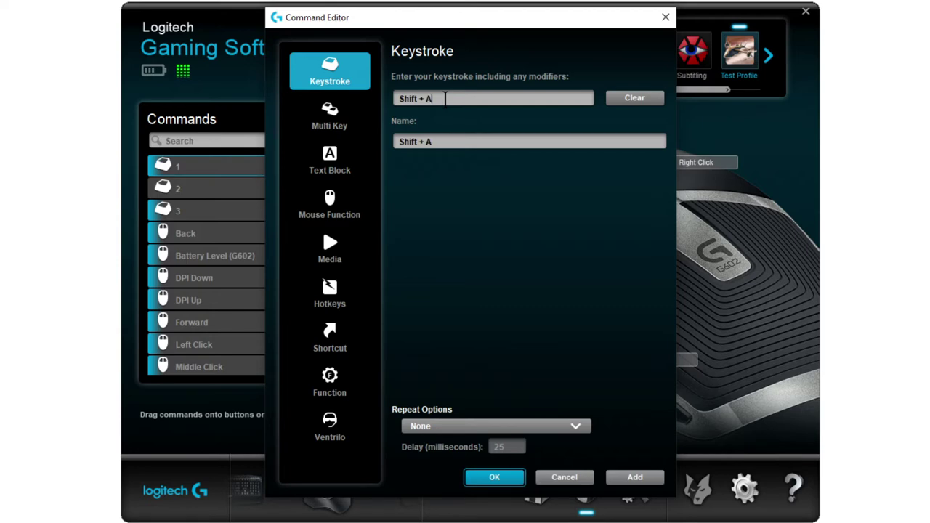
key("shift+BackSpace")
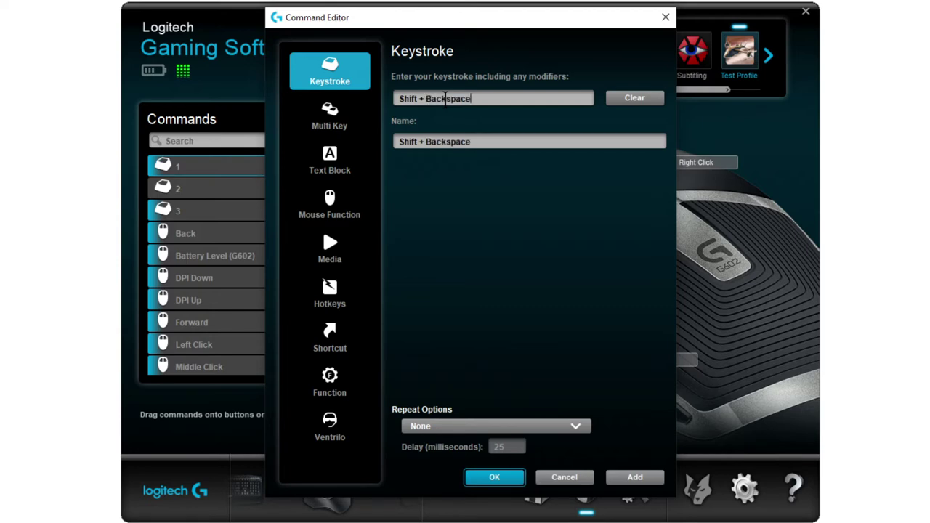
left_click(634, 98)
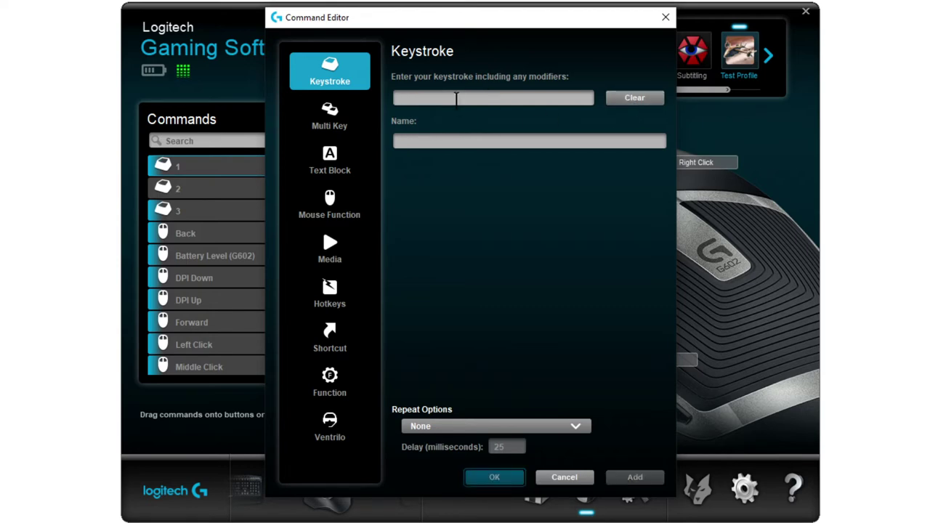
key("a")
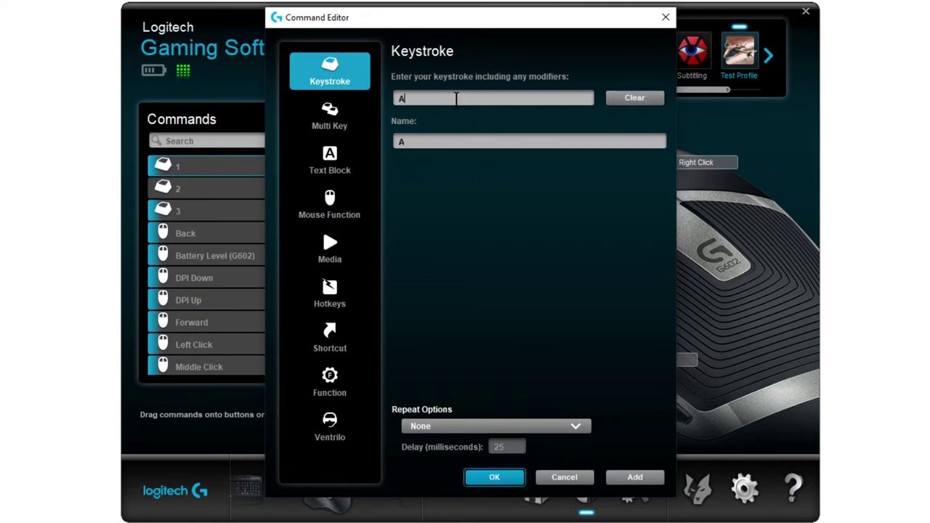
Set the A keystroke command's repeat option to While Pressed.
left_click(572, 427)
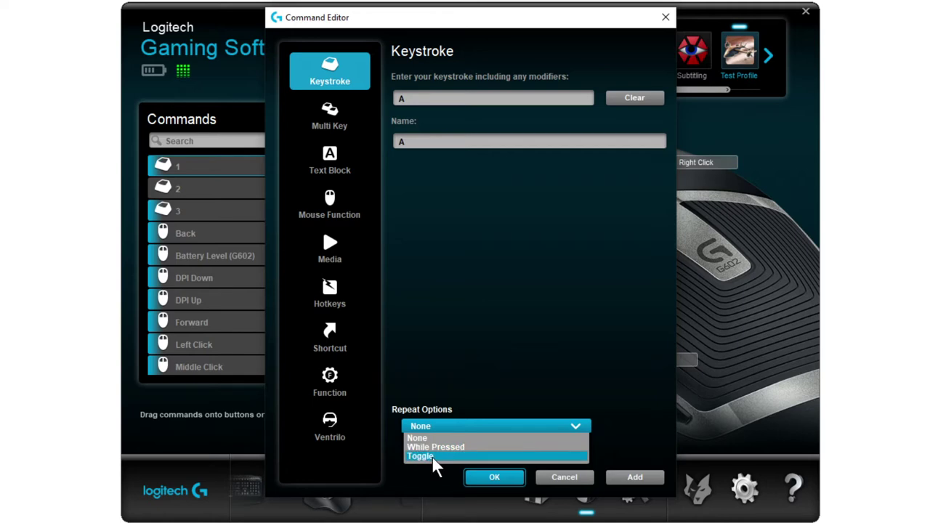
left_click(438, 437)
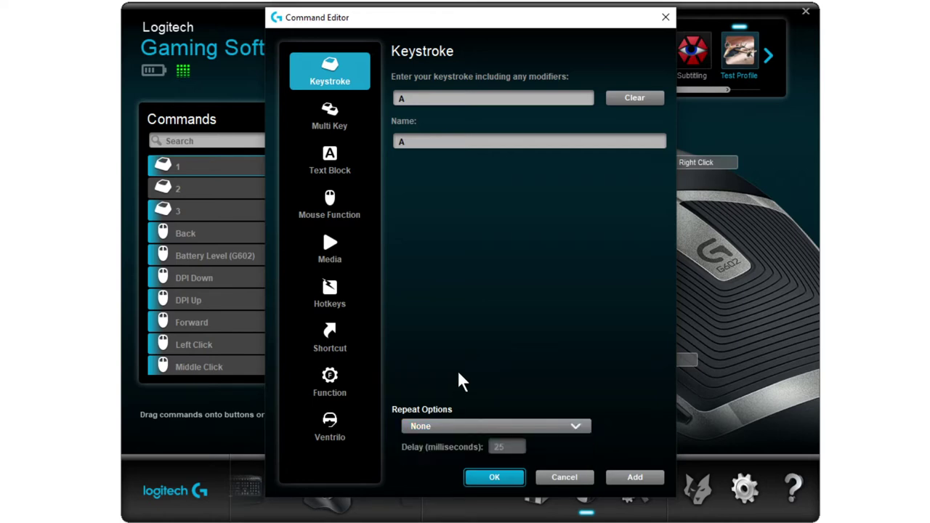
left_click(512, 428)
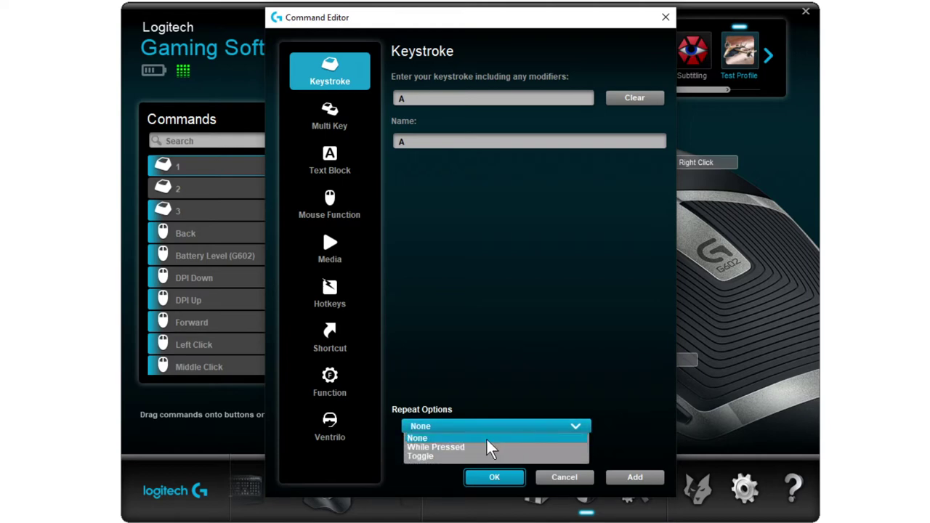
left_click(458, 446)
double_click(498, 447)
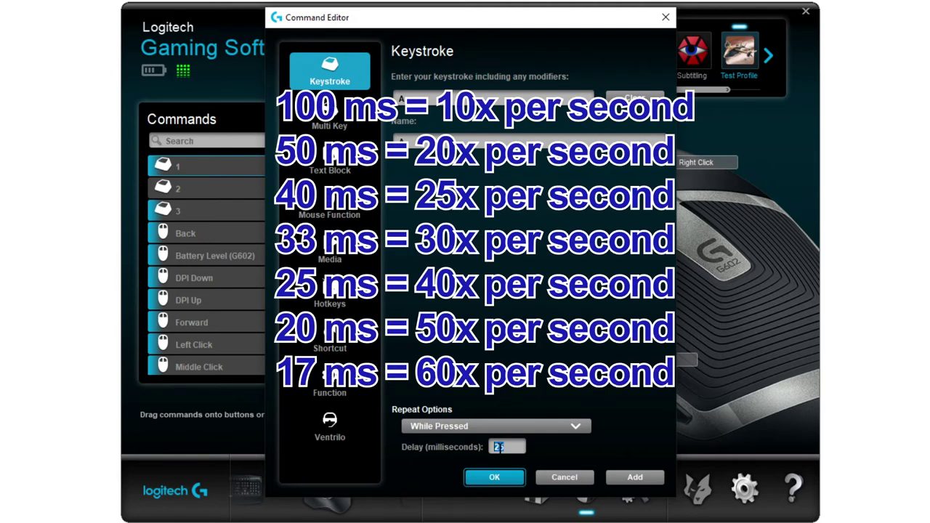
left_click(508, 446)
left_click_drag(508, 445, 490, 446)
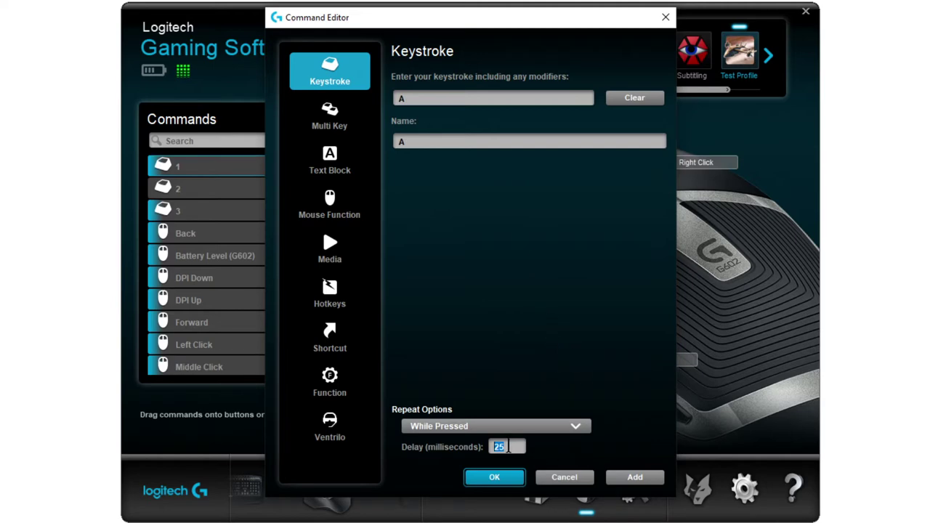
left_click(500, 447)
double_click(498, 447)
Switch the command to Multi Key and record the keys A, S, D, G, H, F, U, E, H, F with delays between events.
left_click(333, 105)
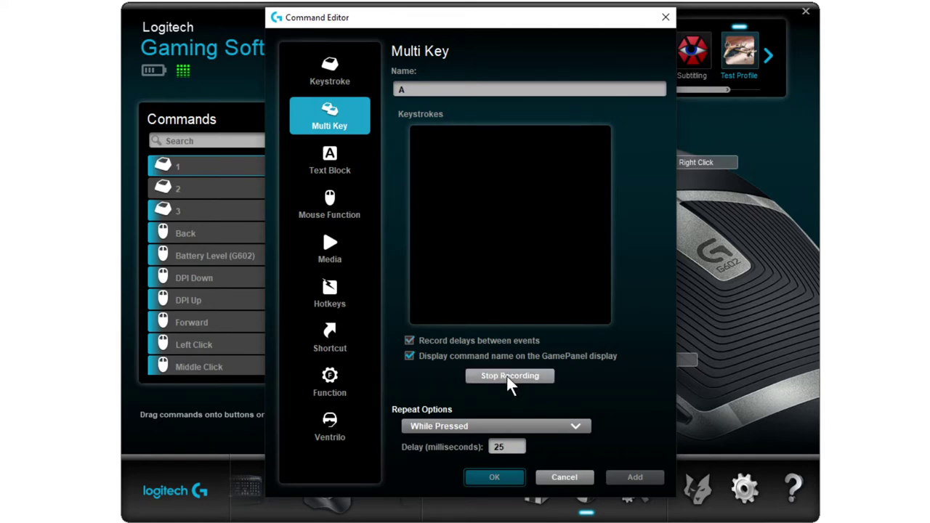
key("a")
key("s")
key("d")
key("f")
key("g")
key("h")
key("f")
key("u")
key("e")
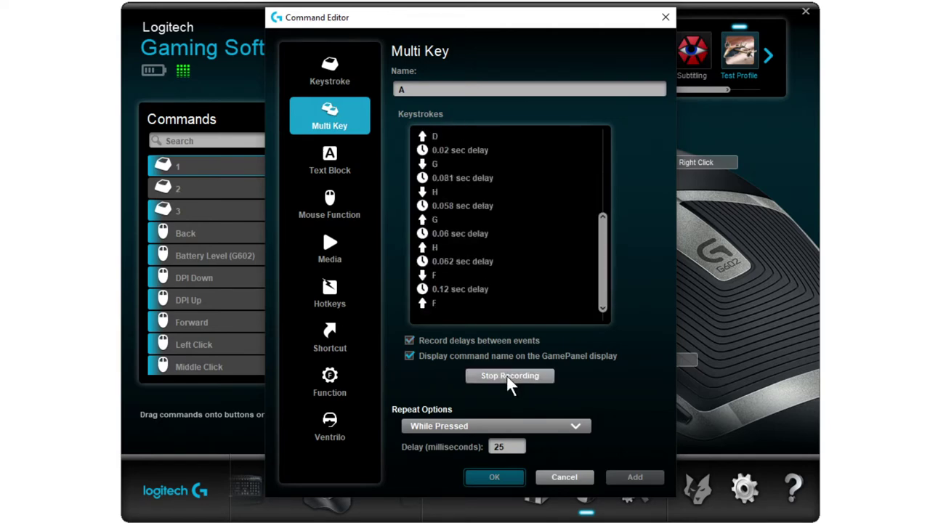
key("h")
key("f")
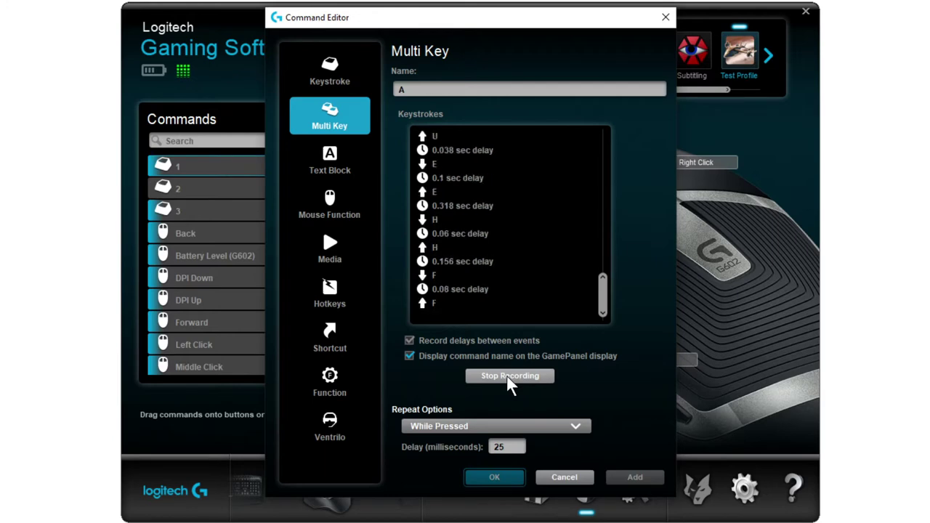
left_click(500, 378)
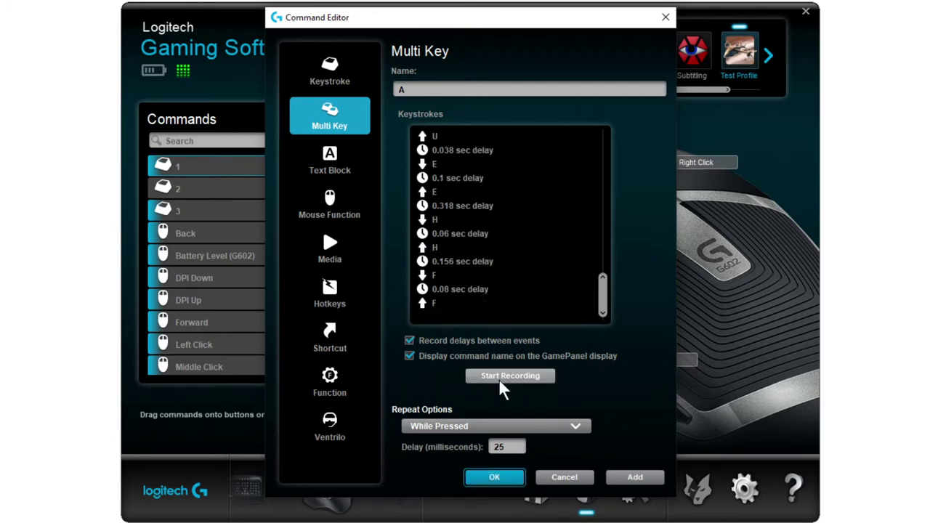
Examine the recorded macro's events, their editable delay values and the options for recording, inserting or deleting events.
left_click_drag(606, 300, 564, 160)
right_click(442, 166)
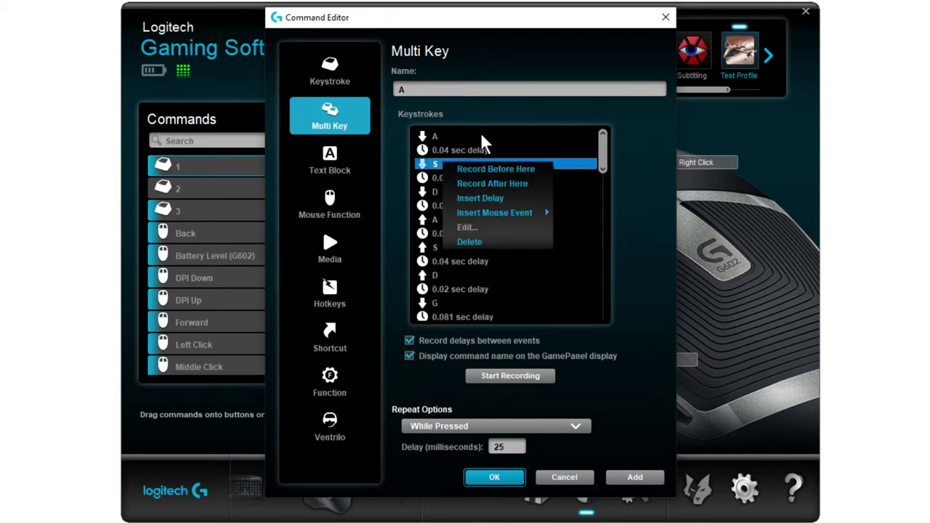
left_click(439, 150)
left_click(437, 149)
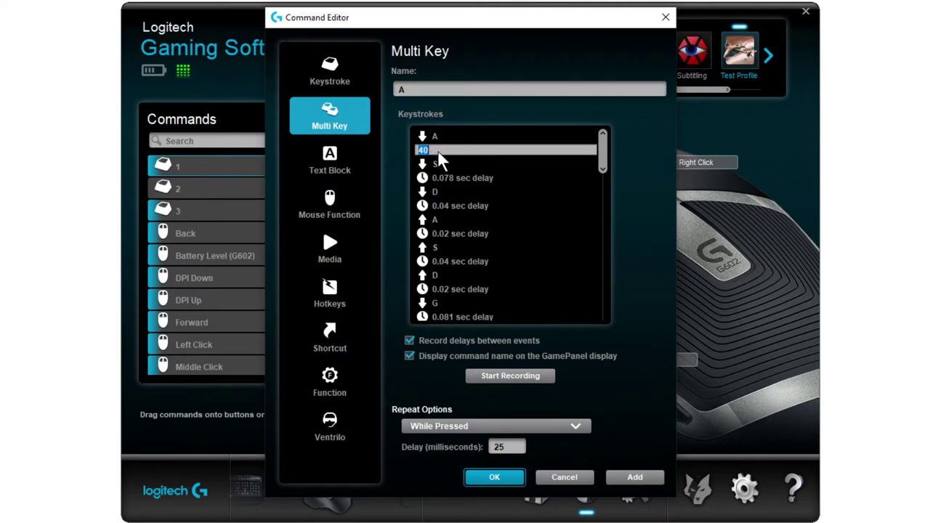
left_click(439, 164)
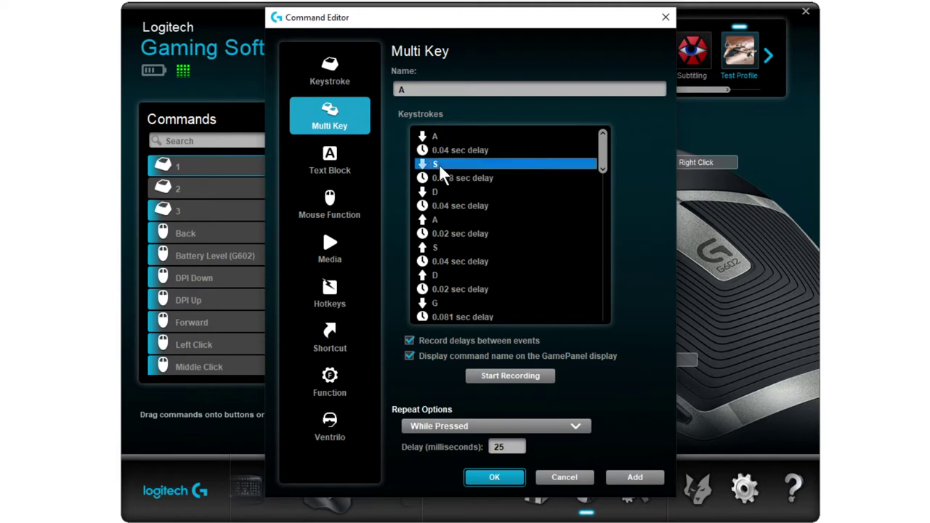
right_click(439, 165)
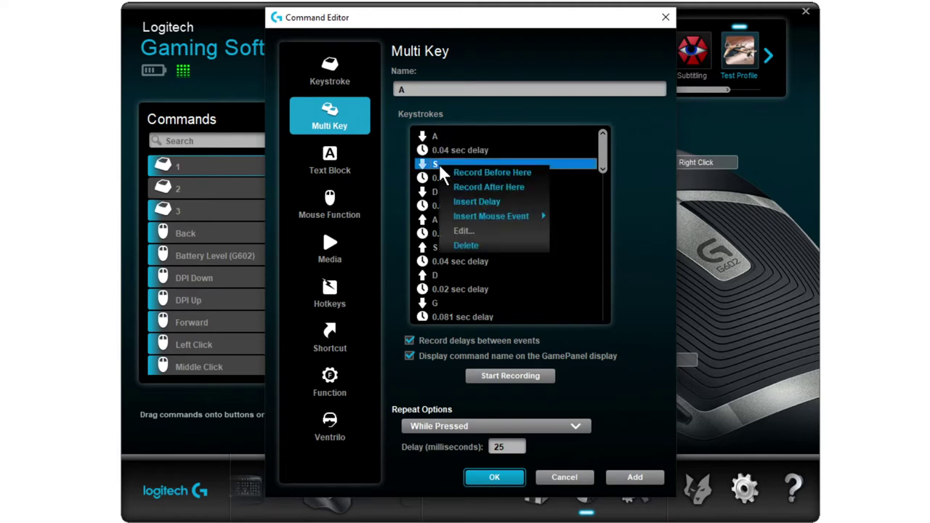
key("Escape")
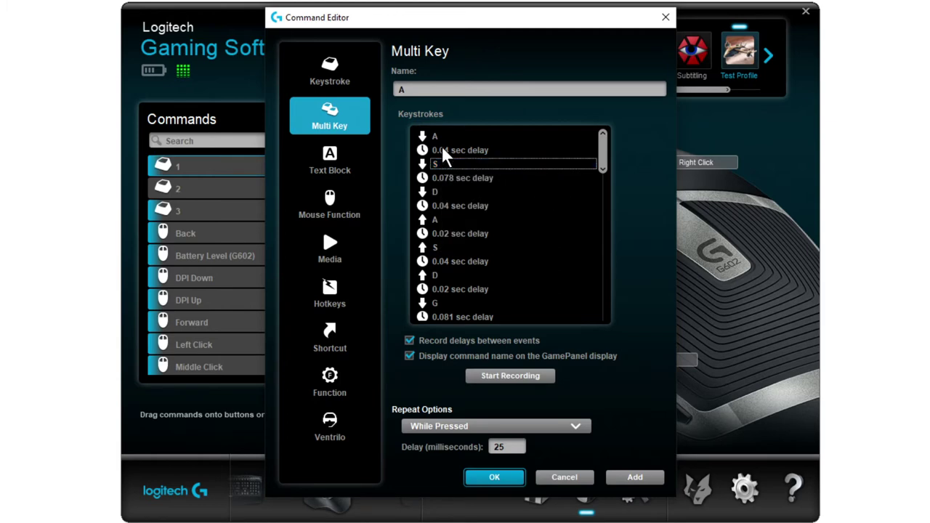
double_click(441, 146)
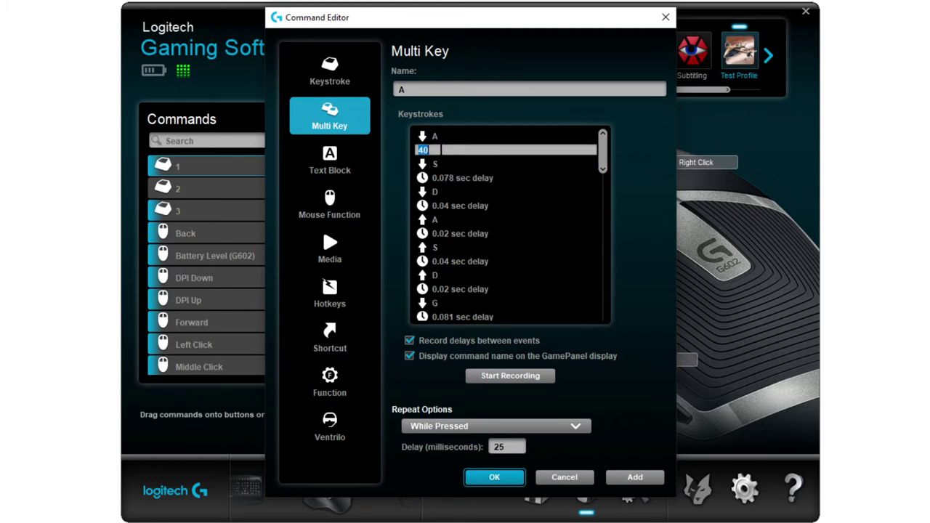
double_click(447, 178)
left_click(516, 206)
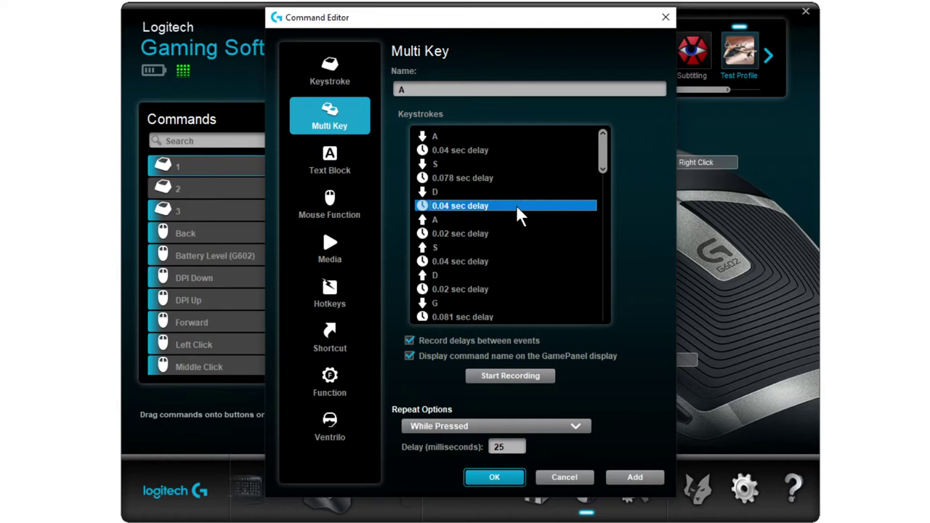
right_click(538, 256)
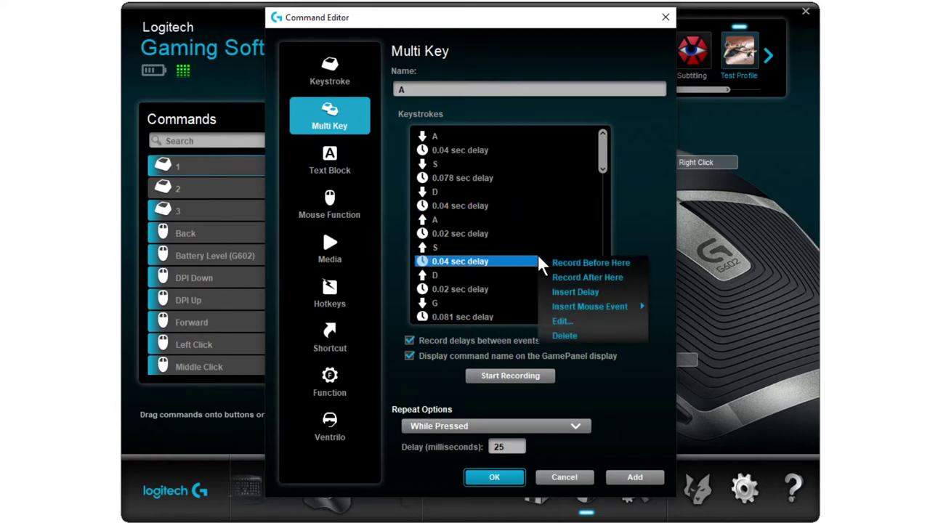
mouse_move(589, 307)
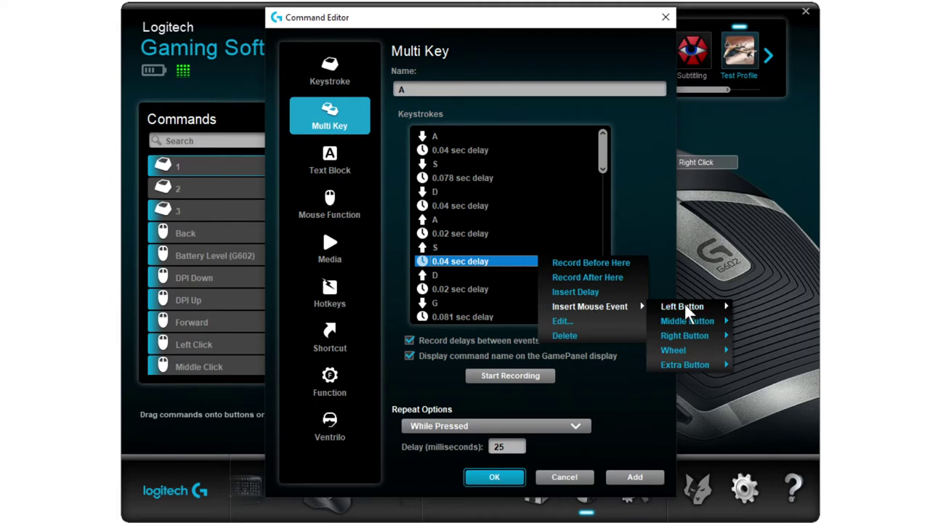
mouse_move(684, 304)
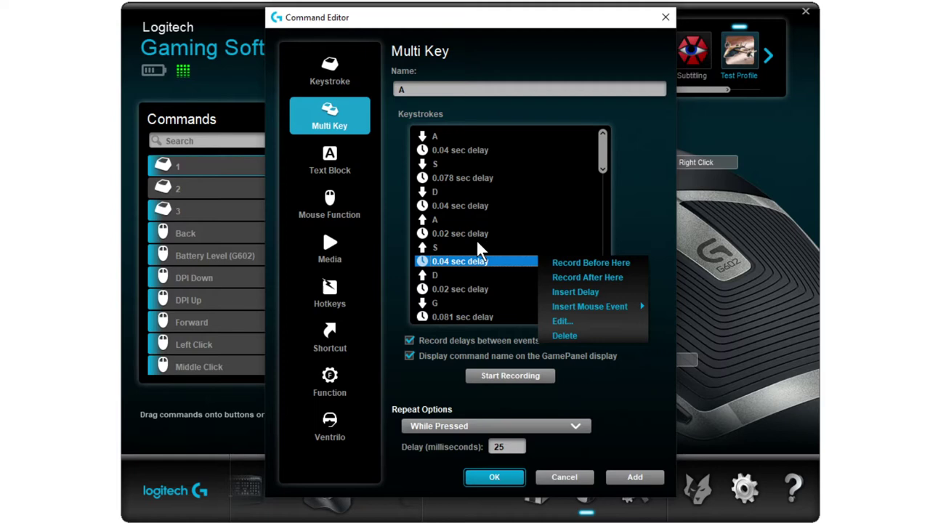
left_click(490, 293)
Delete the S key release event from the recorded macro.
left_click(453, 245)
right_click(452, 247)
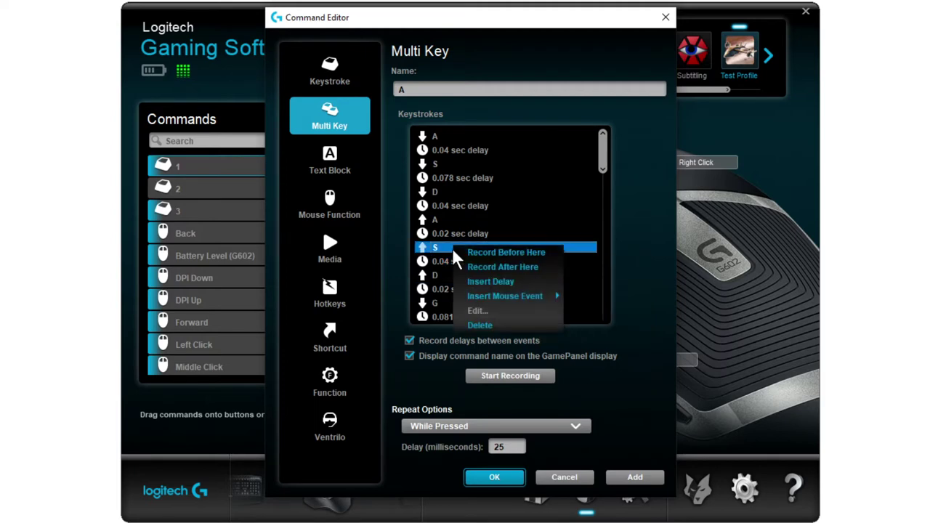
left_click(487, 324)
Select all remaining events in the macro and delete them.
left_click(445, 133)
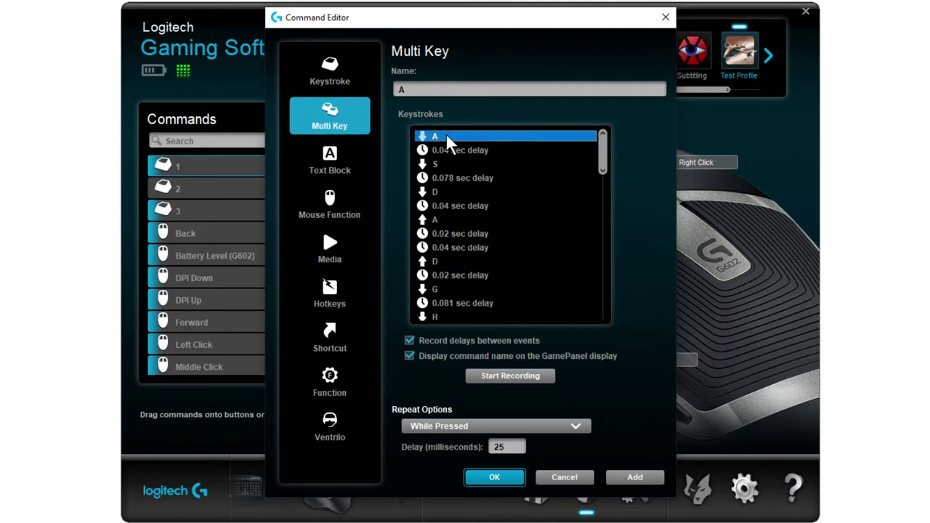
key("ctrl+a")
right_click(445, 136)
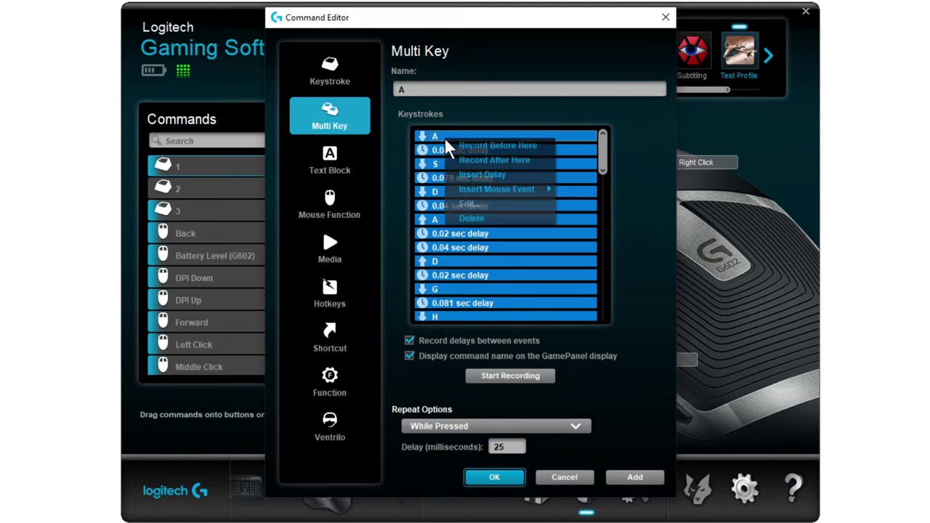
left_click(476, 212)
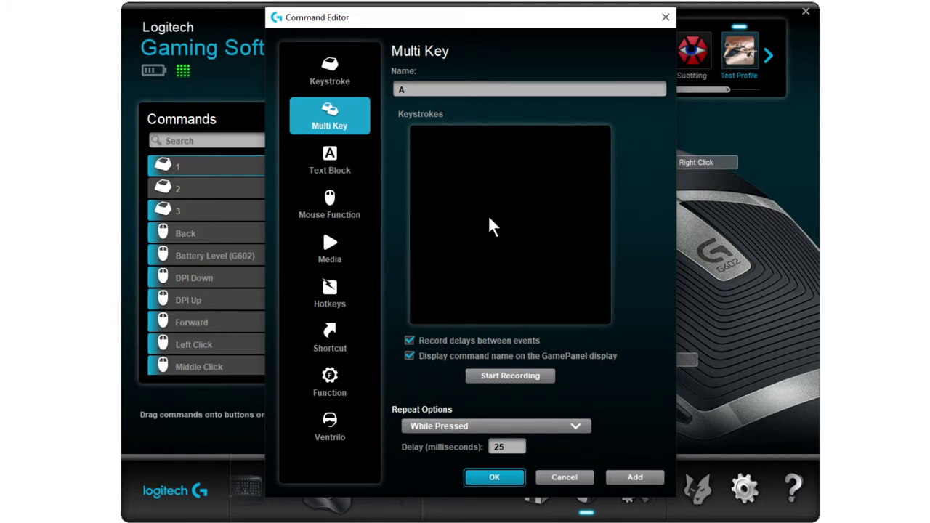
Insert a Left Button Down mouse event into the empty macro, followed by a 0.5 sec delay.
right_click(435, 170)
mouse_move(506, 223)
mouse_move(586, 220)
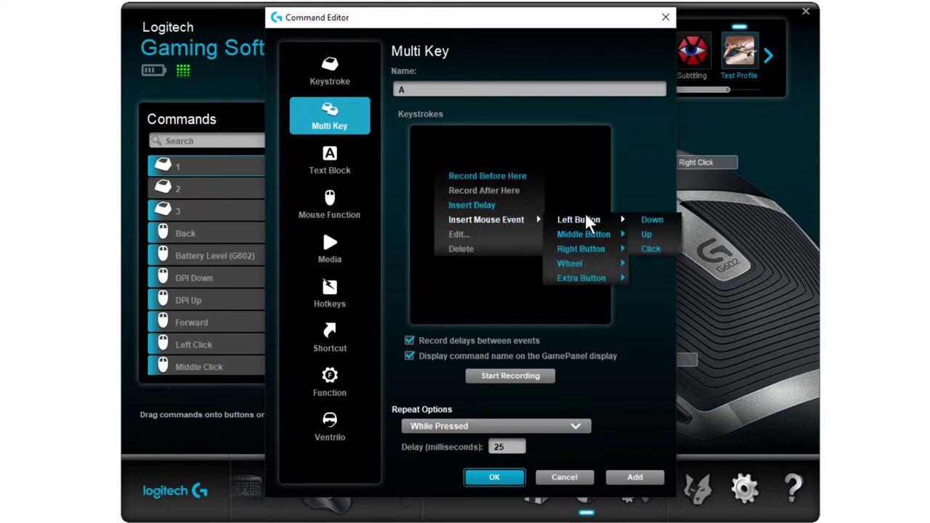
left_click(639, 218)
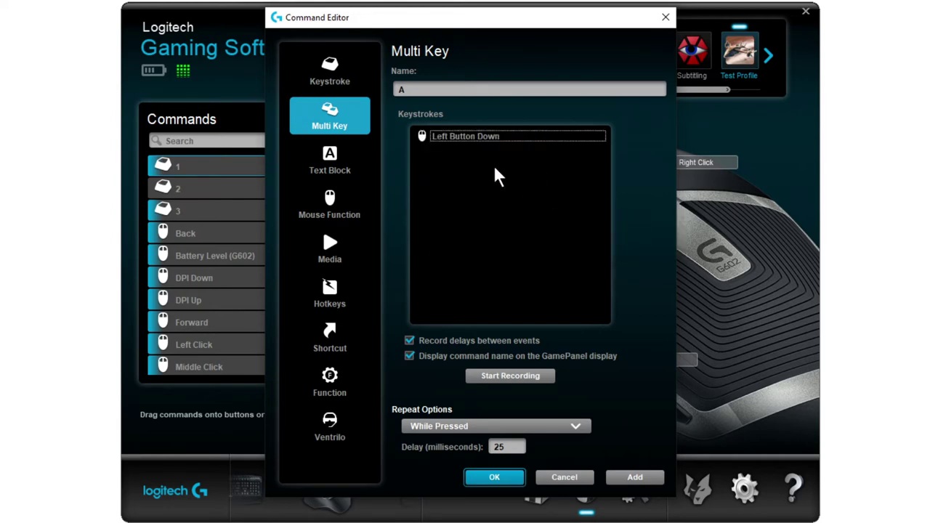
right_click(455, 172)
mouse_move(500, 220)
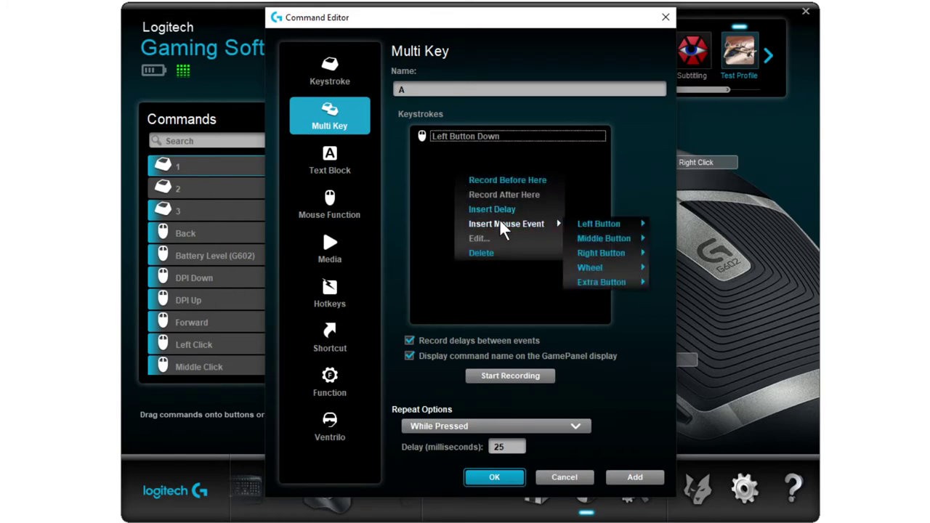
mouse_move(605, 223)
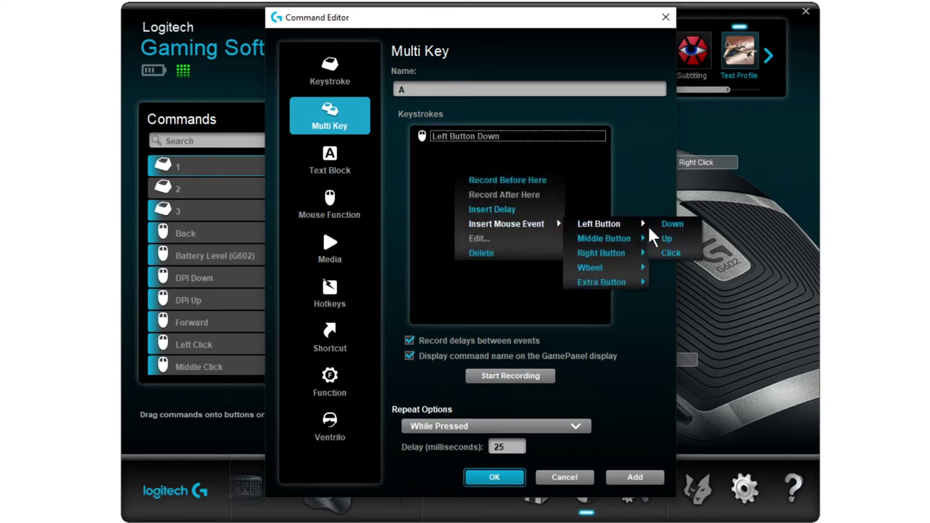
left_click(509, 209)
Insert a Left Button Up mouse event after the 0.5 sec delay.
right_click(454, 192)
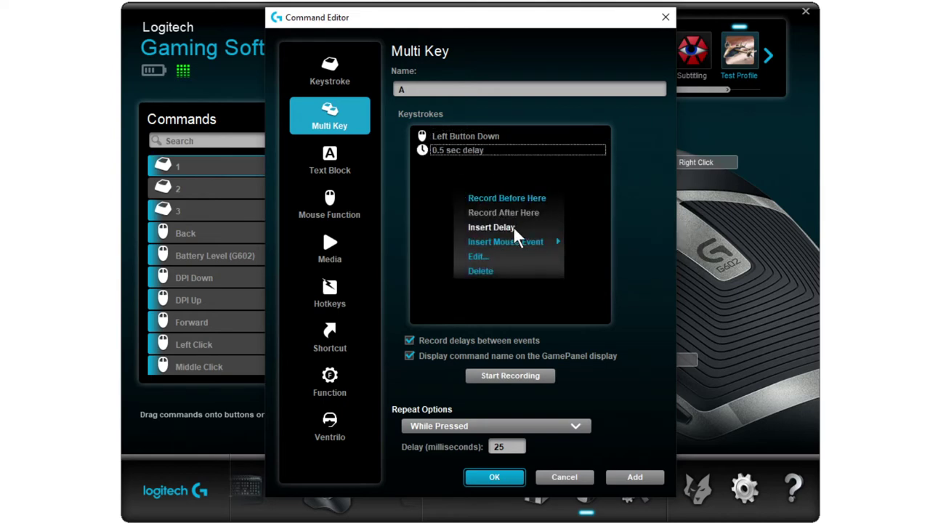
mouse_move(513, 242)
mouse_move(626, 242)
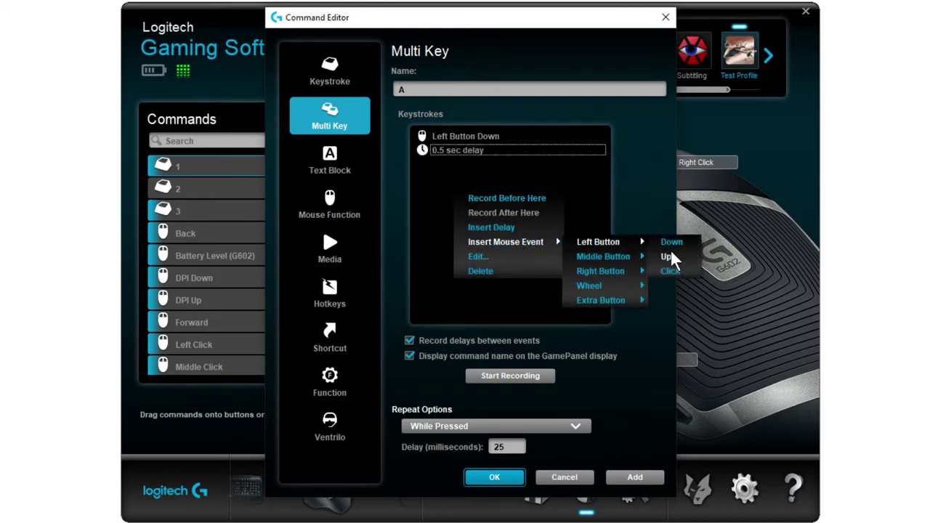
left_click(671, 255)
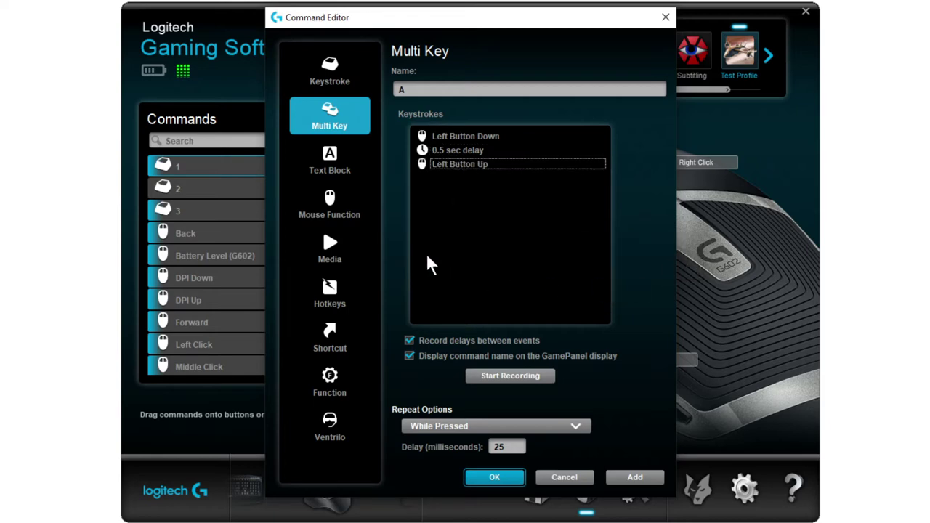
Review the other mouse events that can be inserted and the repeat options available for the macro.
right_click(448, 210)
left_click(451, 191)
right_click(462, 200)
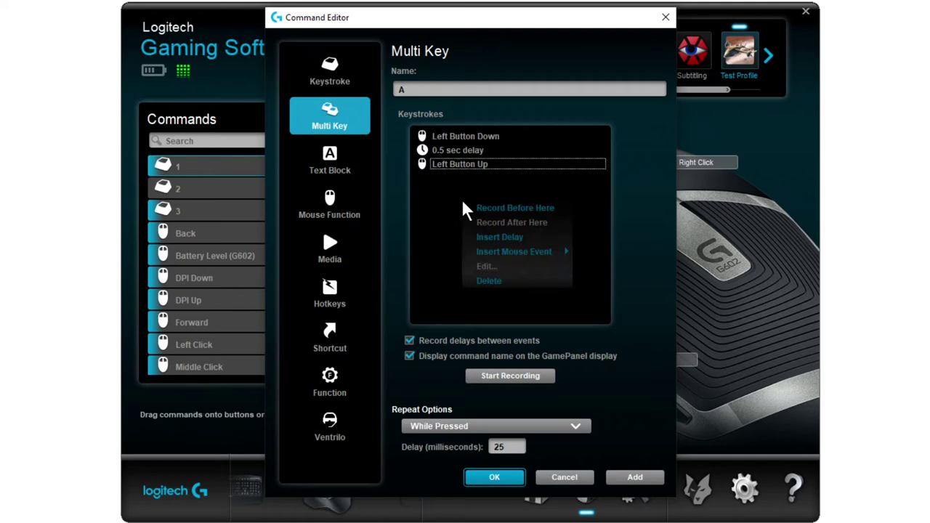
mouse_move(498, 253)
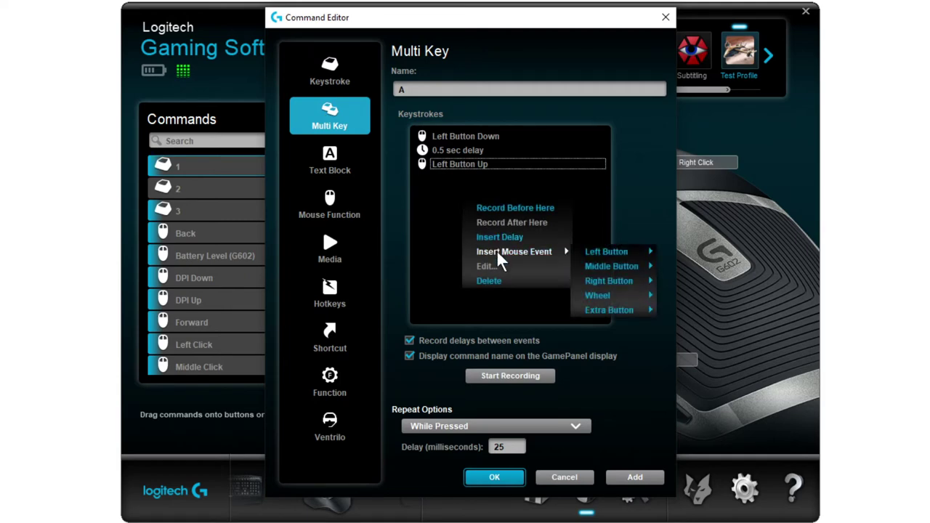
left_click(434, 202)
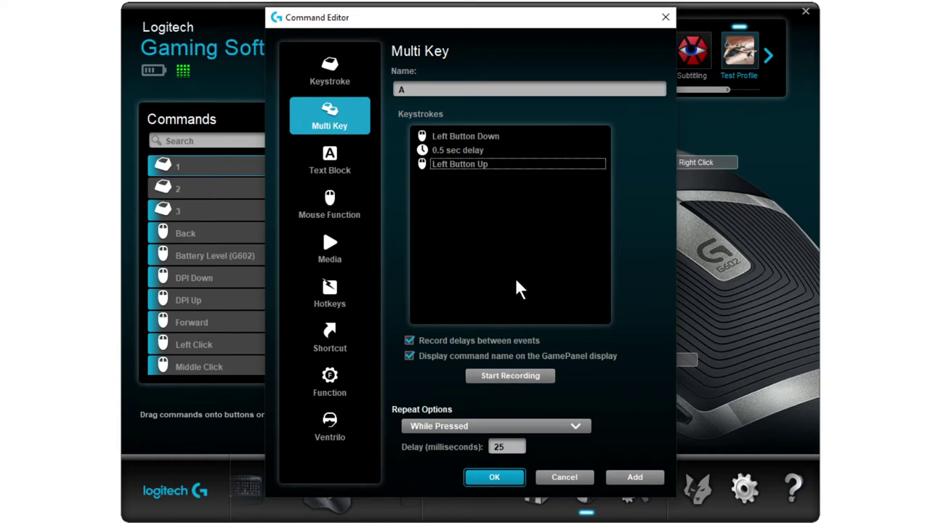
left_click(545, 420)
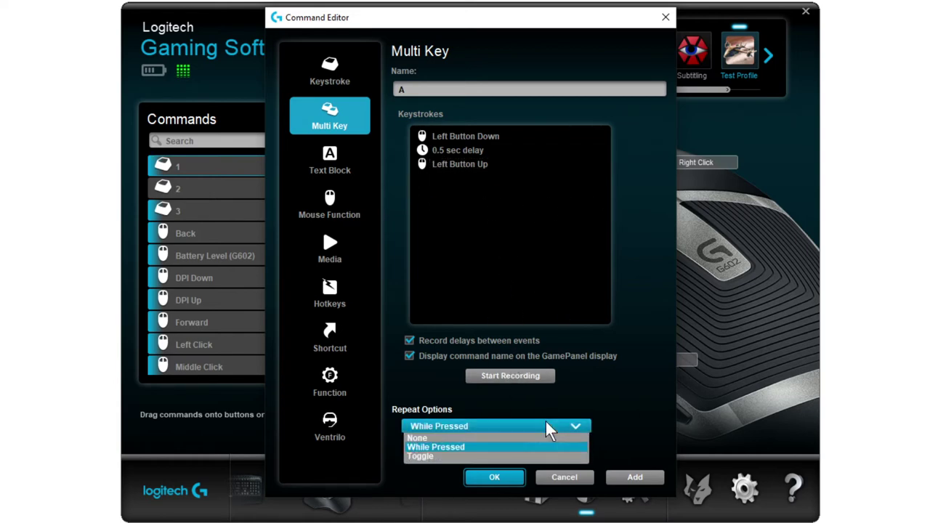
left_click(545, 420)
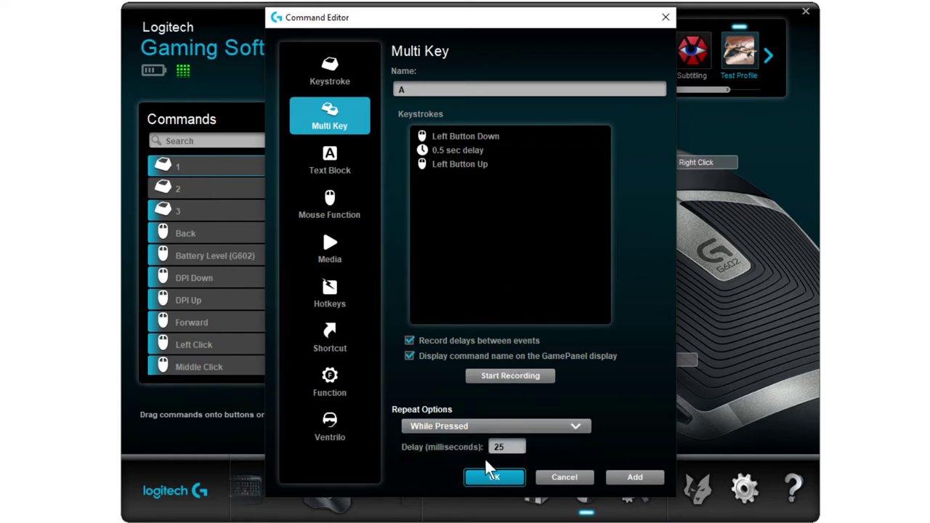
Look through the Text Block, Mouse Function, Media, Hotkeys, Shortcut, Function and Ventrilo command types, and close the Command Editor without saving.
left_click(327, 156)
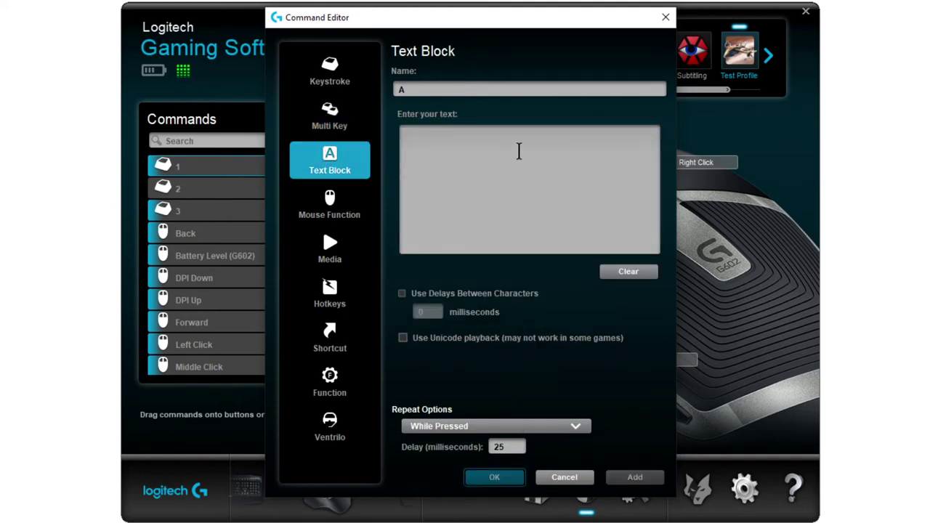
left_click(343, 213)
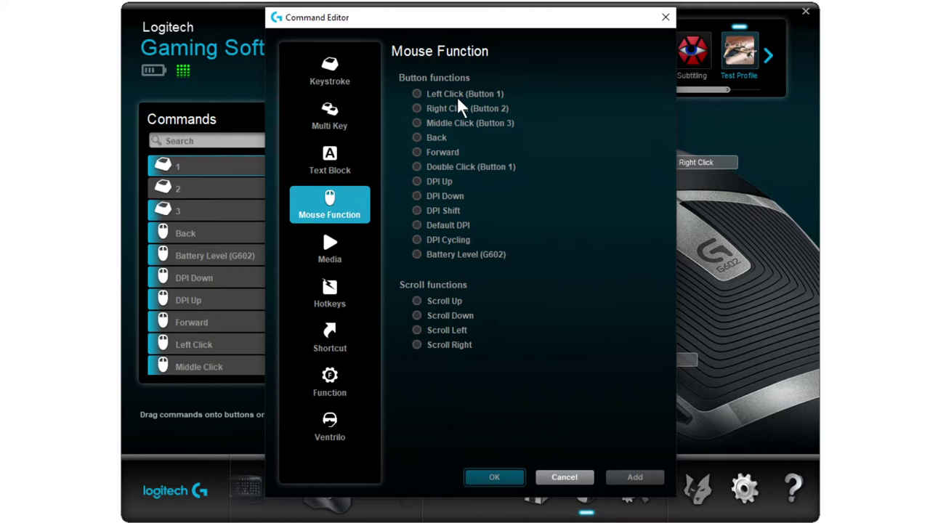
left_click(327, 249)
left_click(324, 298)
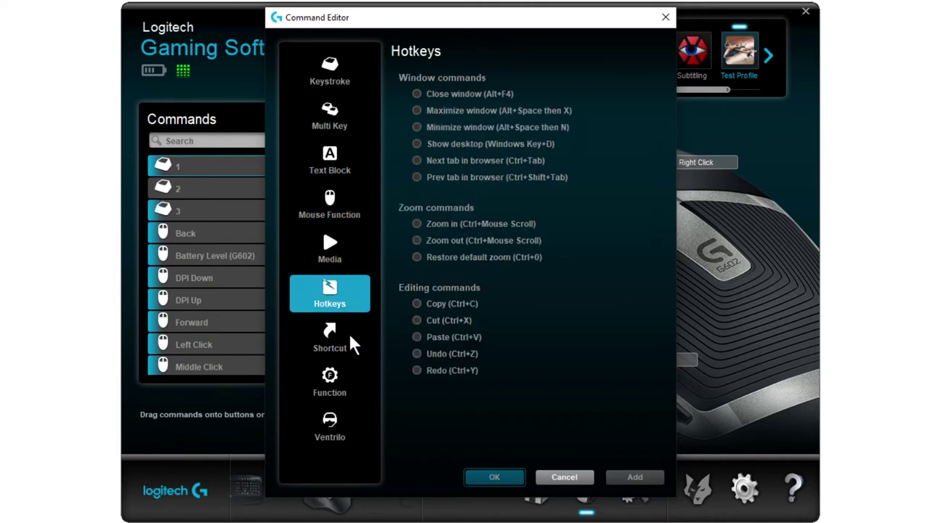
left_click(329, 334)
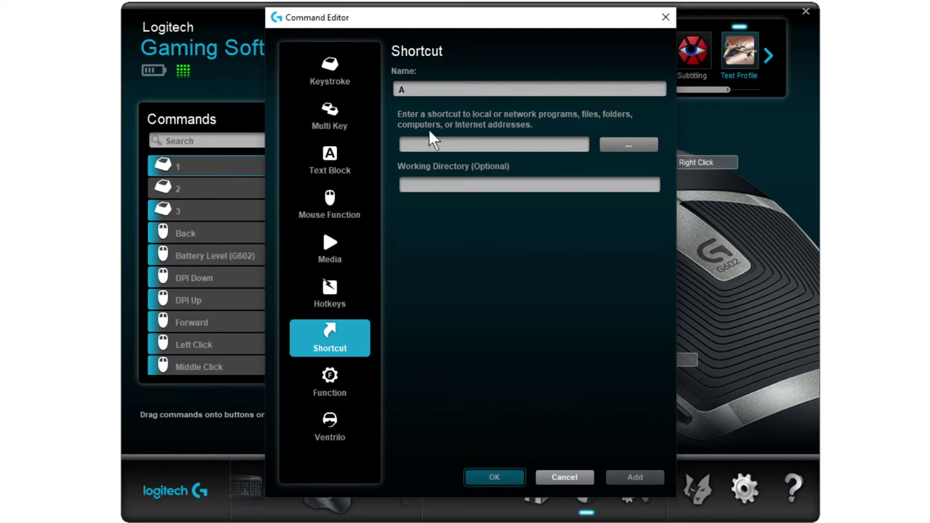
left_click(330, 378)
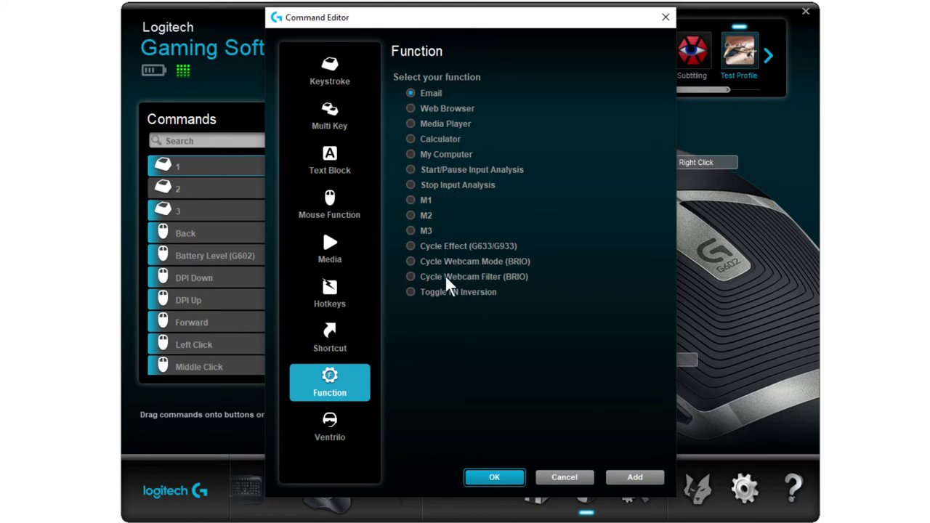
left_click(339, 423)
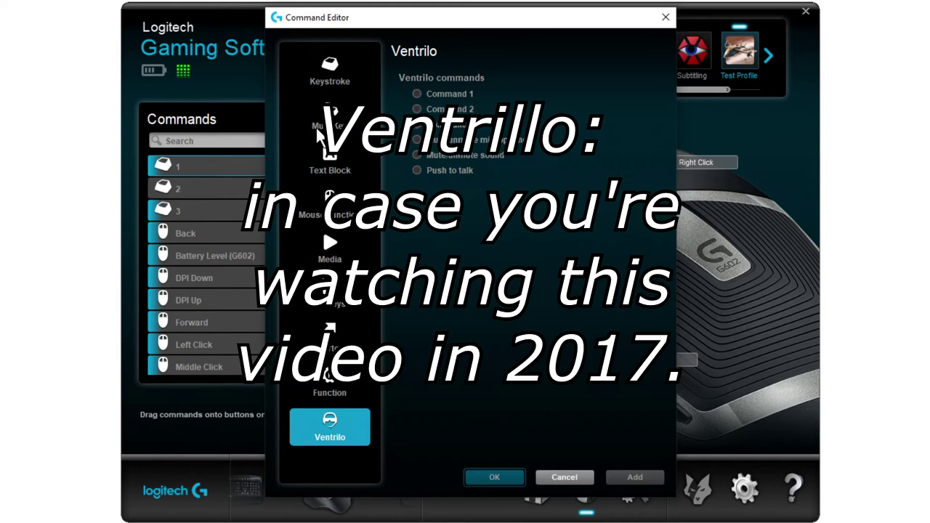
left_click(343, 69)
left_click(336, 124)
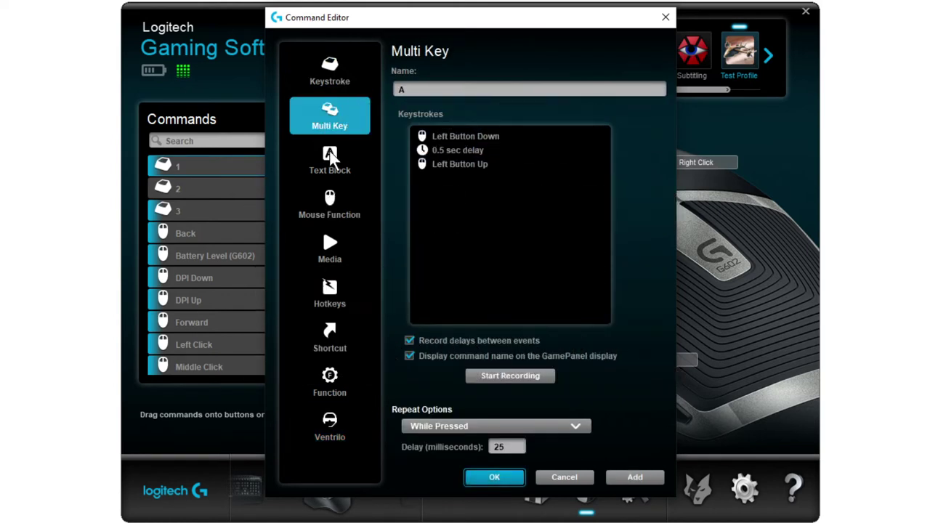
left_click(330, 81)
left_click(330, 117)
key("Escape")
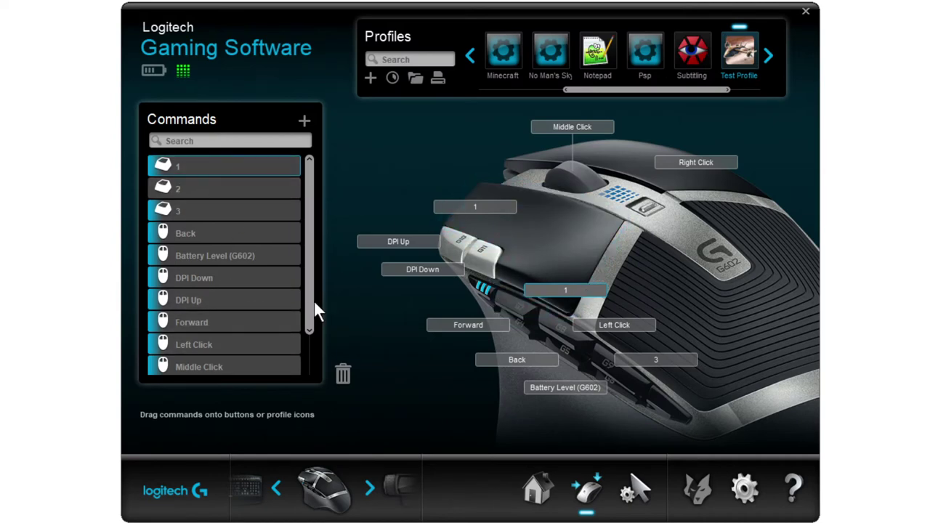
left_click_drag(314, 307, 314, 393)
scroll(305, 266, "up", 2)
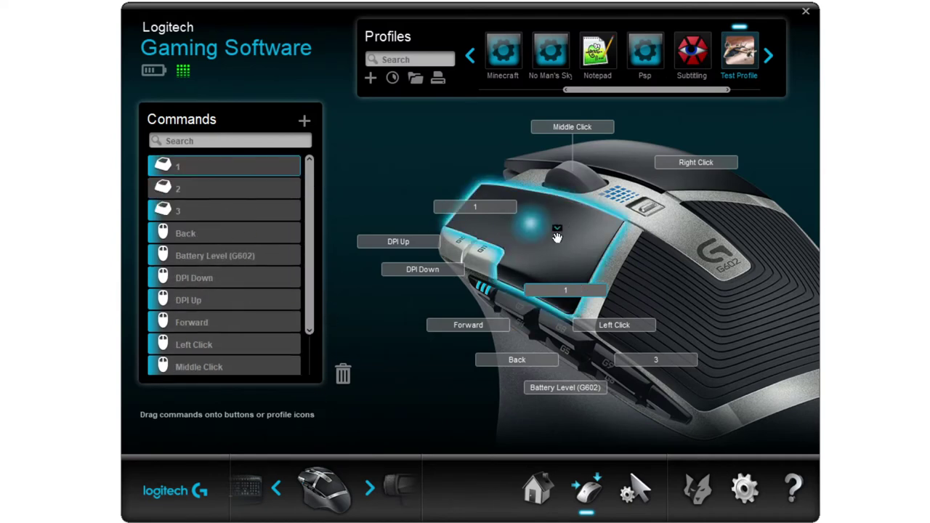
Reassign the Left Click command to the main left mouse button and check the command options offered for a side button.
left_click_drag(168, 344, 491, 216)
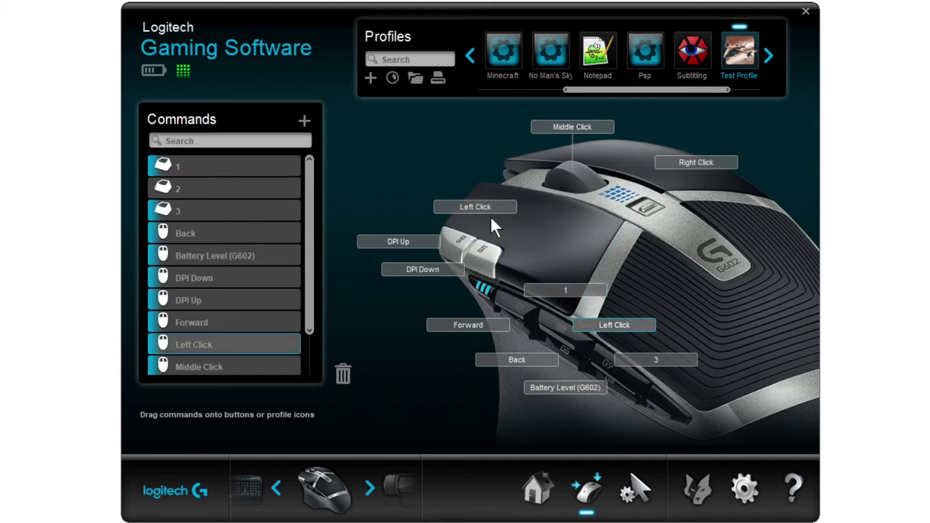
right_click(517, 310)
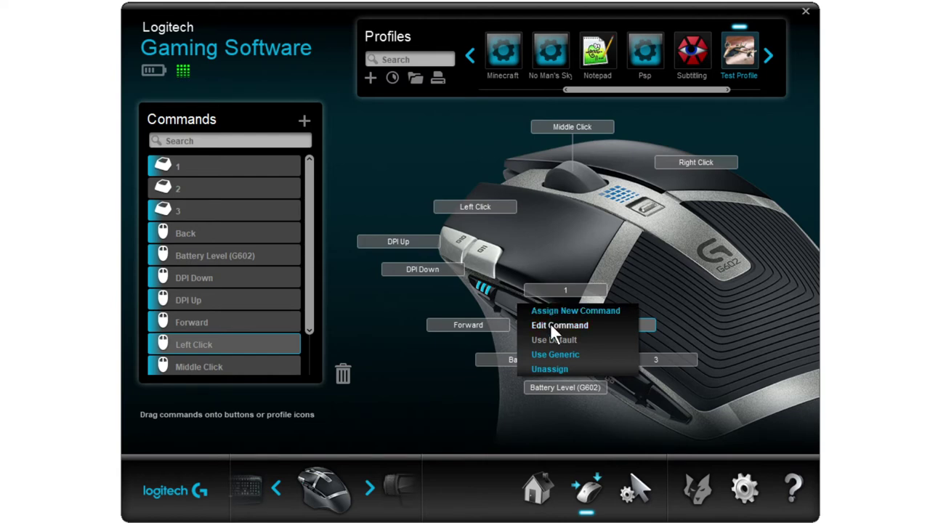
left_click(372, 181)
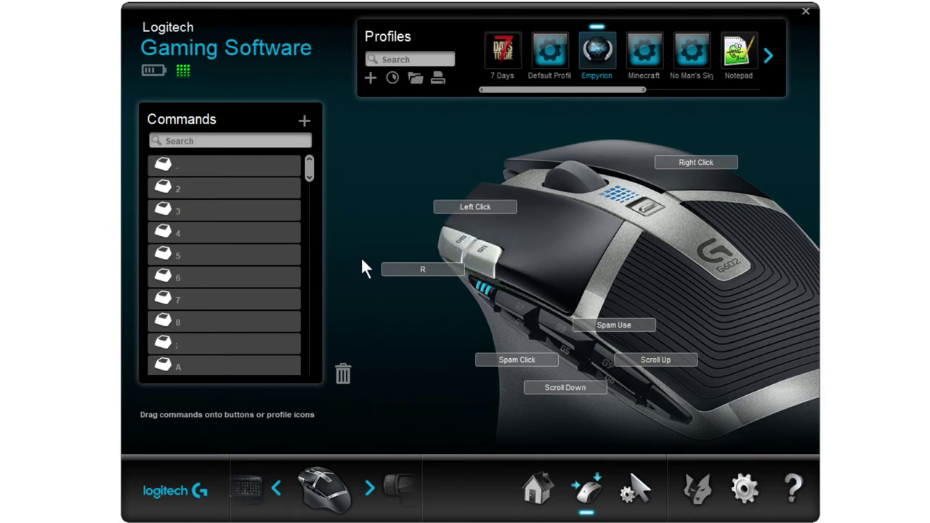
Open the Empyrion profile's script and highlight the block that runs when mouse button 10 is pressed.
right_click(611, 70)
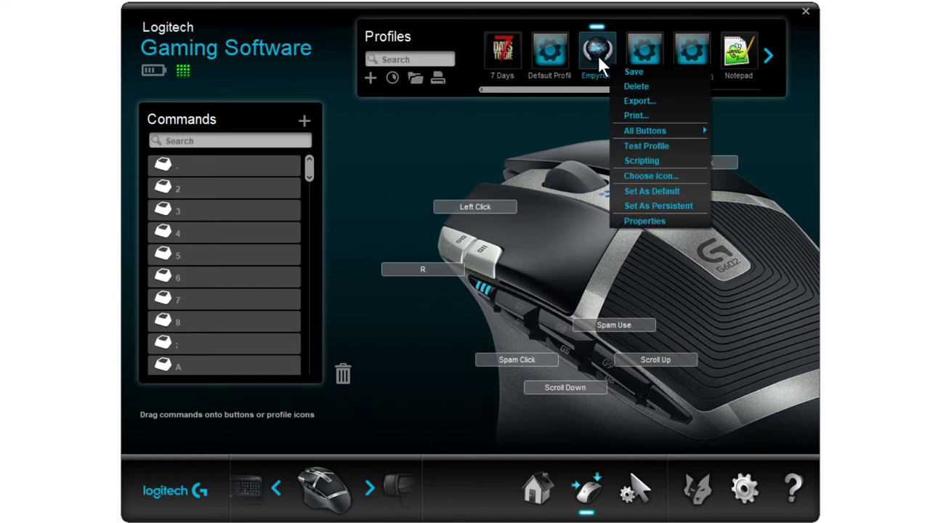
left_click(639, 160)
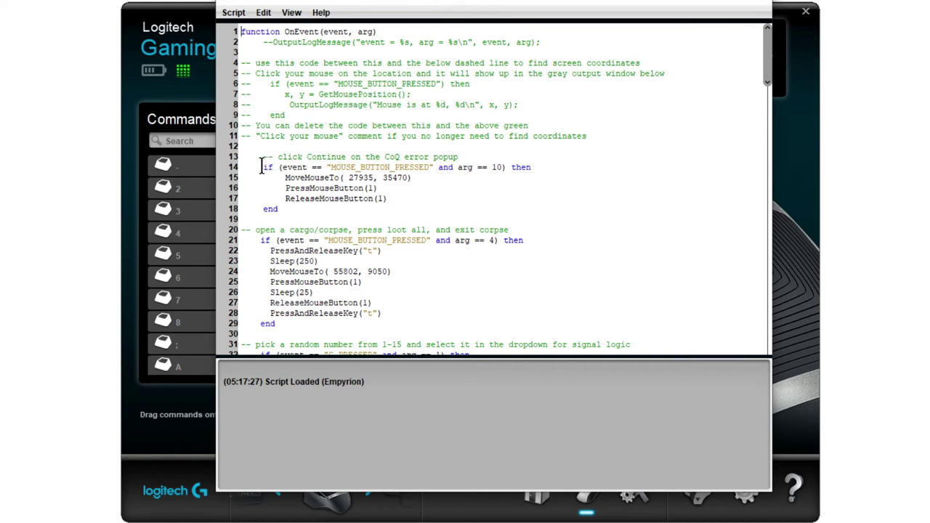
left_click_drag(263, 167, 527, 210)
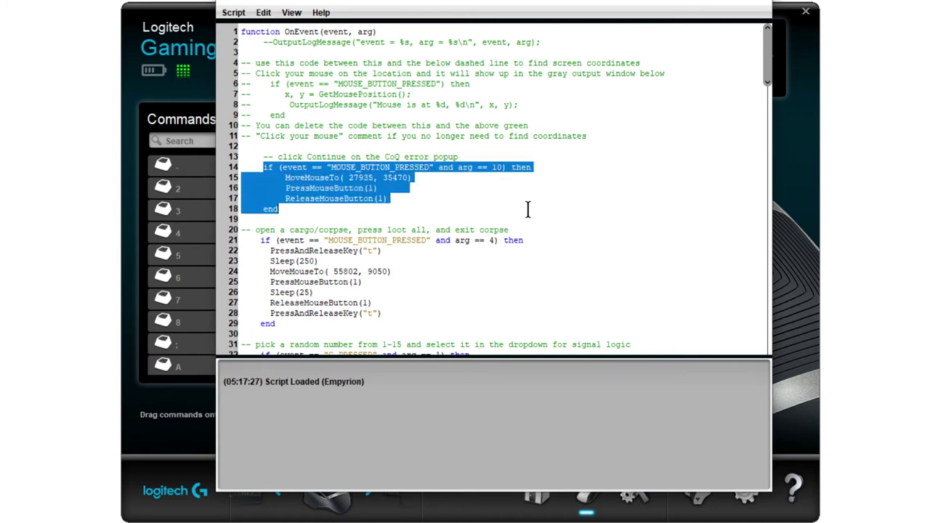
left_click(340, 175)
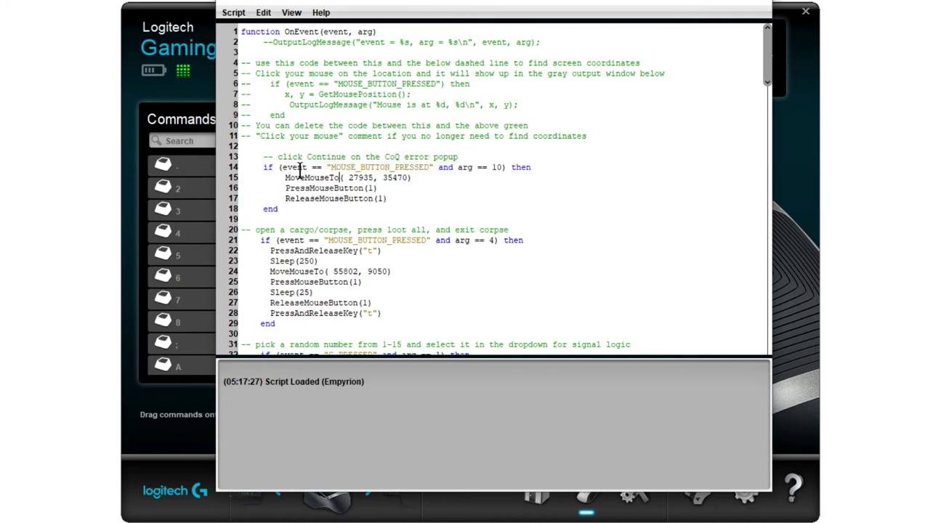
Examine the arg values in the MOUSE_BUTTON_PRESSED conditions and compare them with the numbered buttons on the mouse picture.
mouse_move(458, 168)
left_mouse_down()
mouse_move(482, 171)
mouse_move(471, 171)
left_mouse_up()
left_click_drag(261, 241, 451, 230)
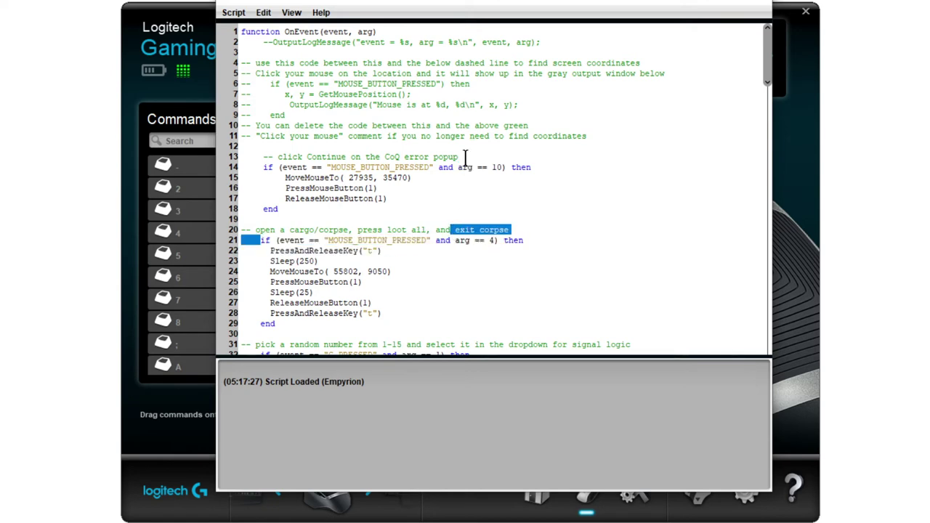
left_click(466, 168)
left_click_drag(548, 3, 809, 370)
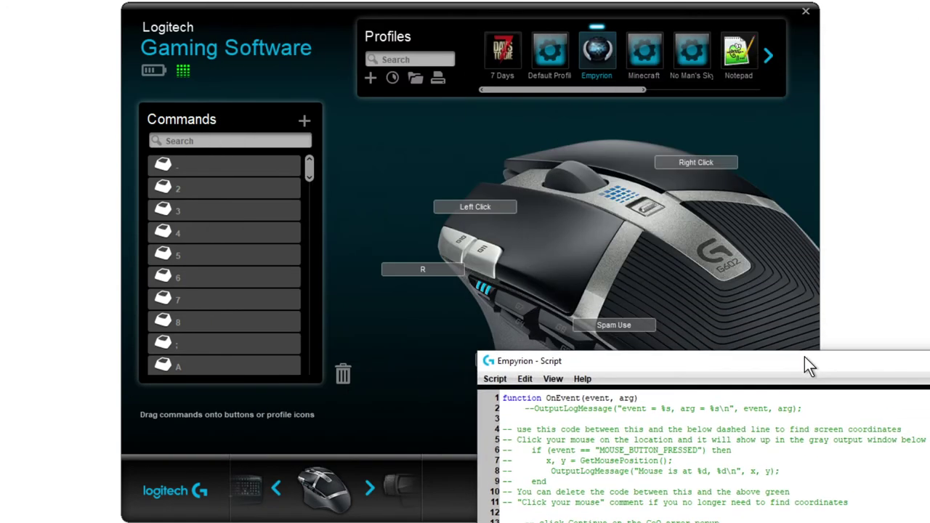
left_click_drag(623, 363, 590, 455)
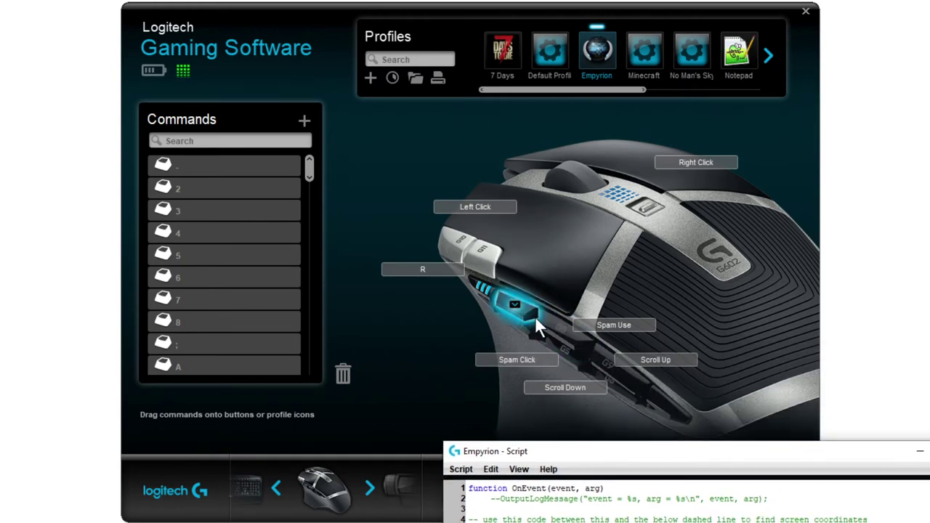
left_click_drag(714, 446, 532, 76)
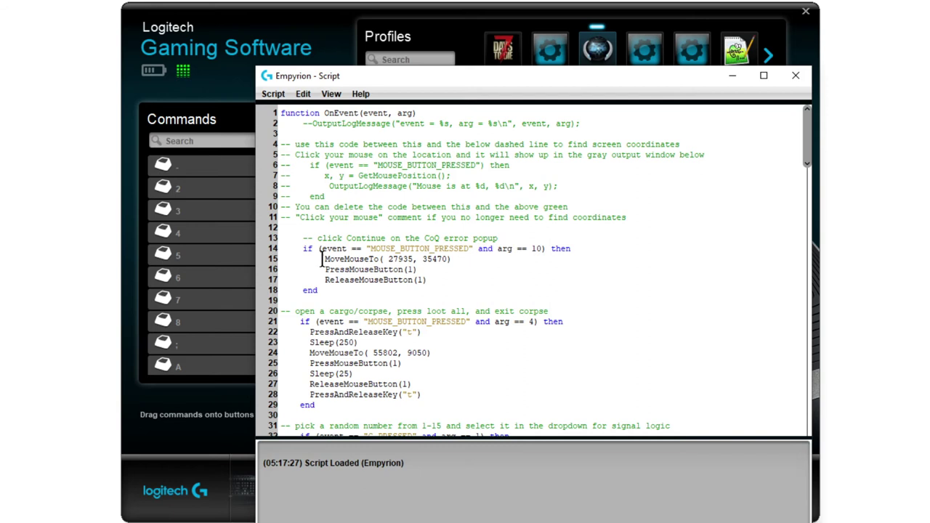
Examine the MoveMouseTo, PressMouseButton and ReleaseMouseButton calls and compare their button arguments with the mouse picture.
left_click_drag(324, 260, 379, 260)
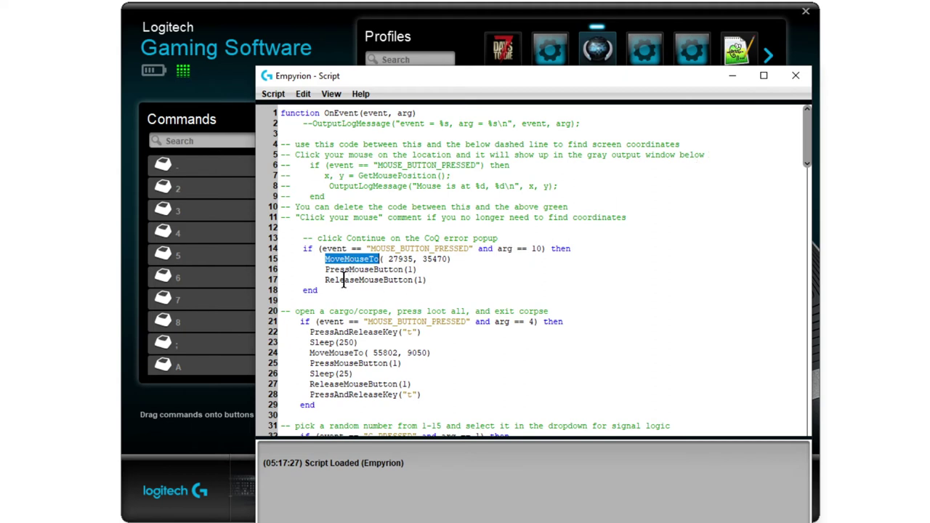
left_click(411, 269)
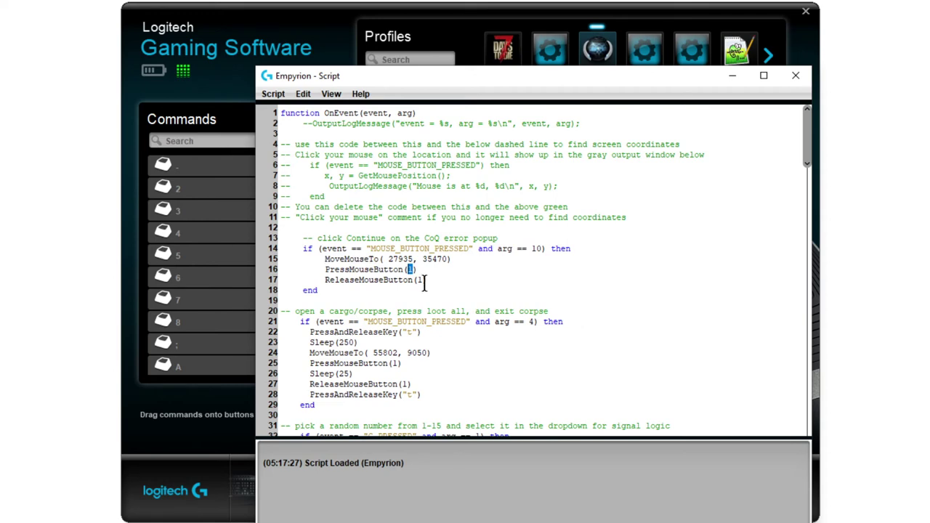
double_click(420, 280)
left_click_drag(520, 80, 507, 284)
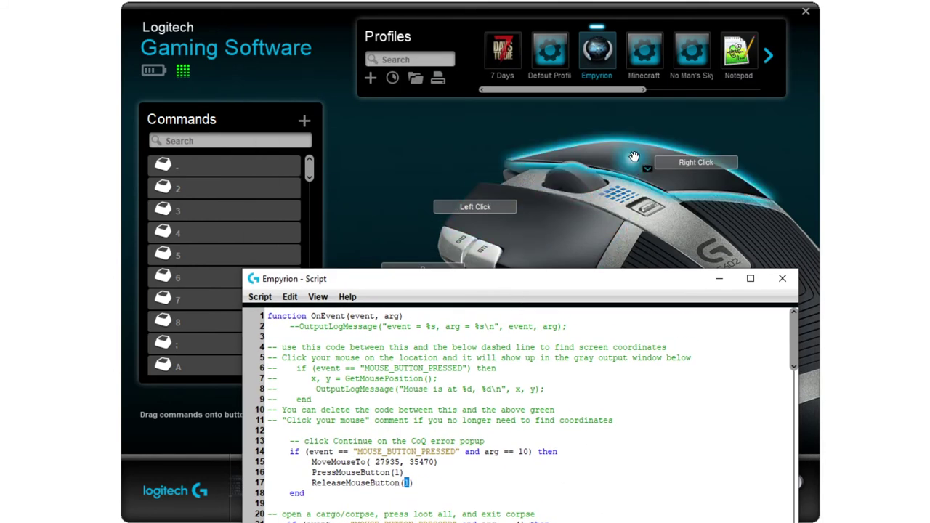
left_click_drag(523, 278, 197, 73)
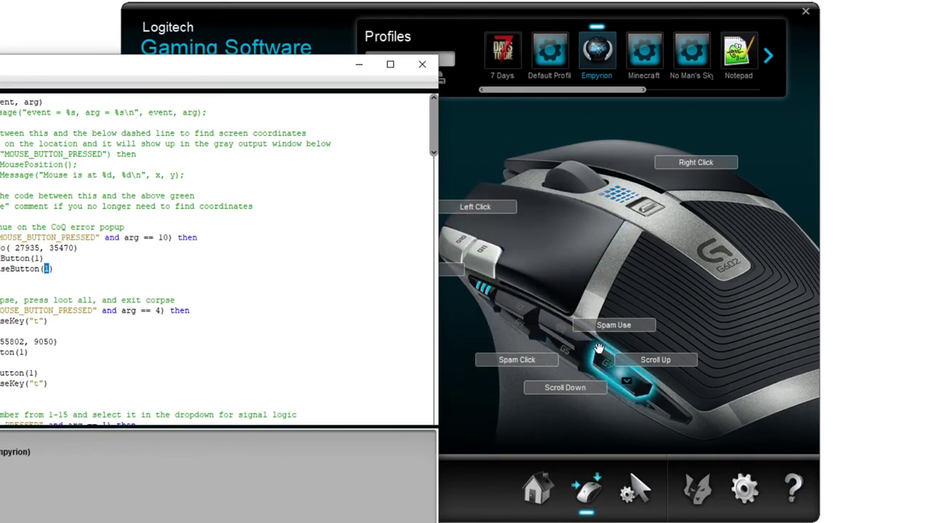
left_click_drag(252, 71, 619, 22)
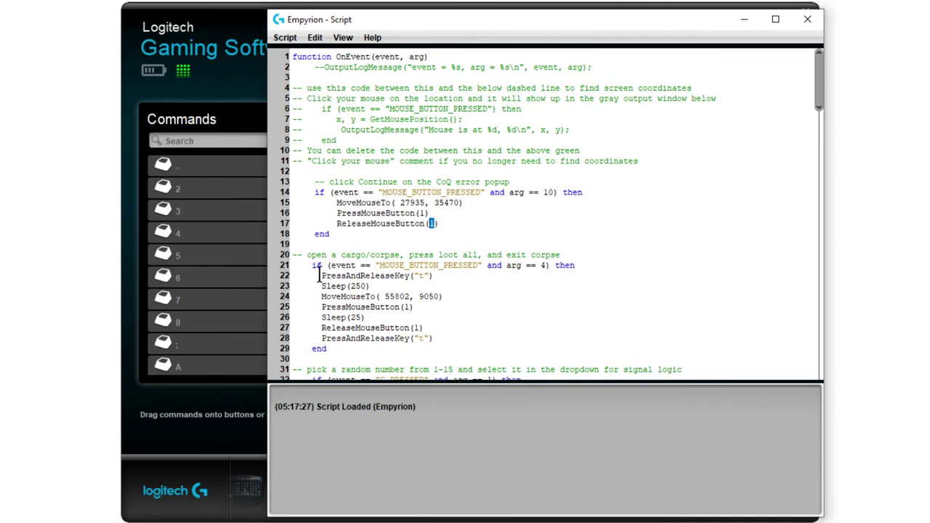
Examine the PressAndReleaseKey("t") and Sleep(250) calls in the cargo/corpse looting block.
left_click_drag(322, 276, 461, 273)
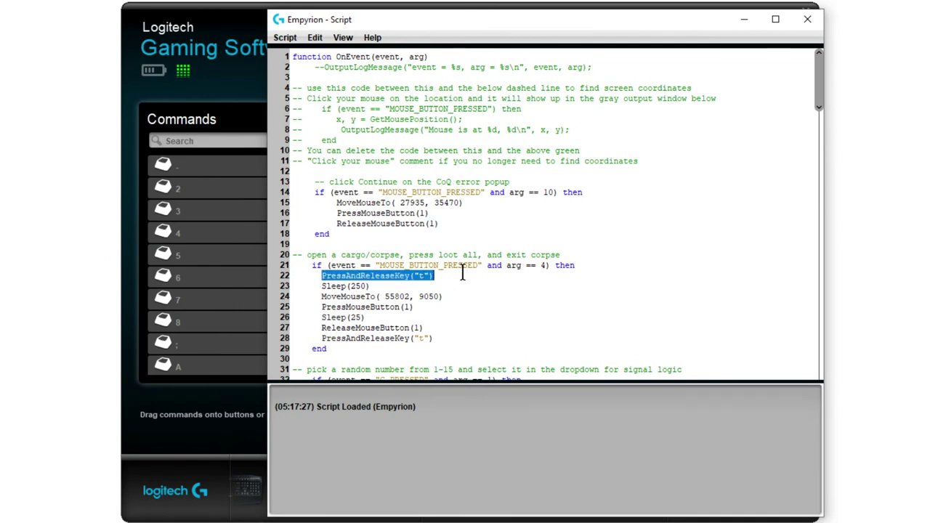
left_click_drag(321, 285, 371, 286)
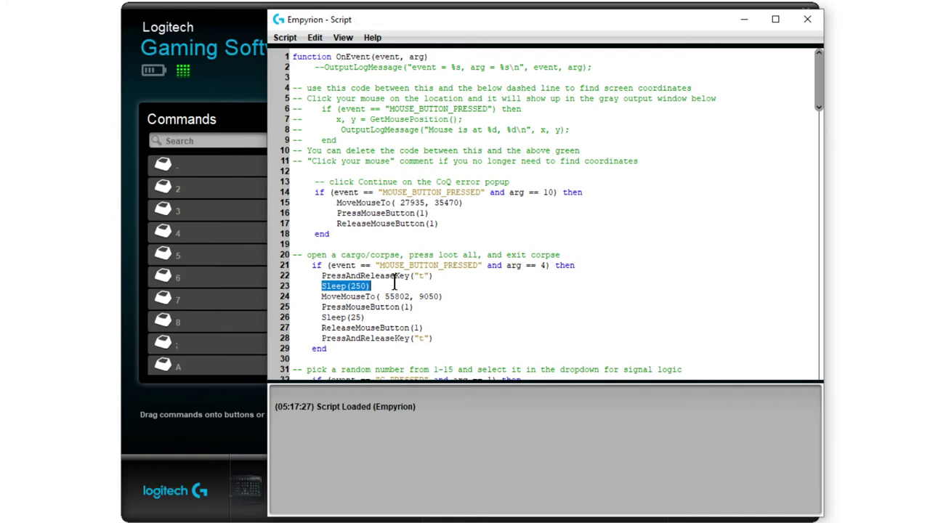
left_click(357, 288)
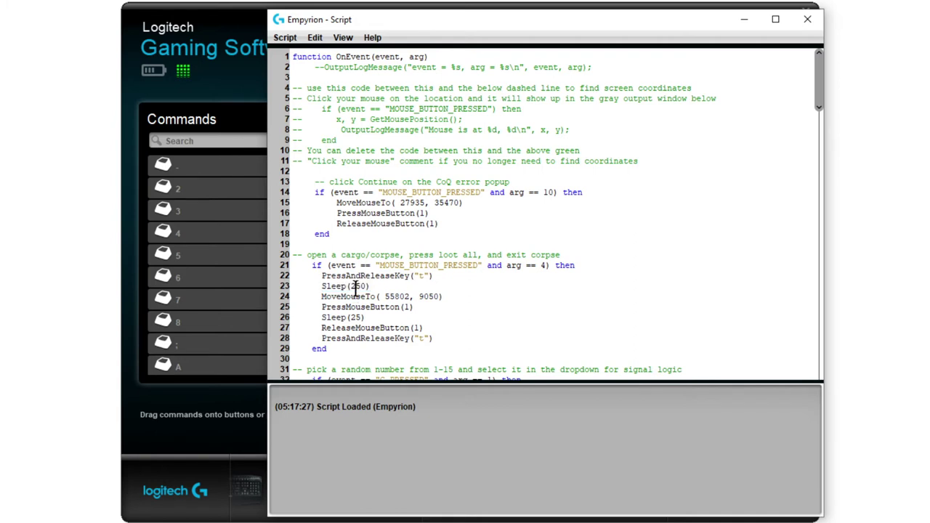
double_click(356, 288)
scroll(363, 294, "down", 1)
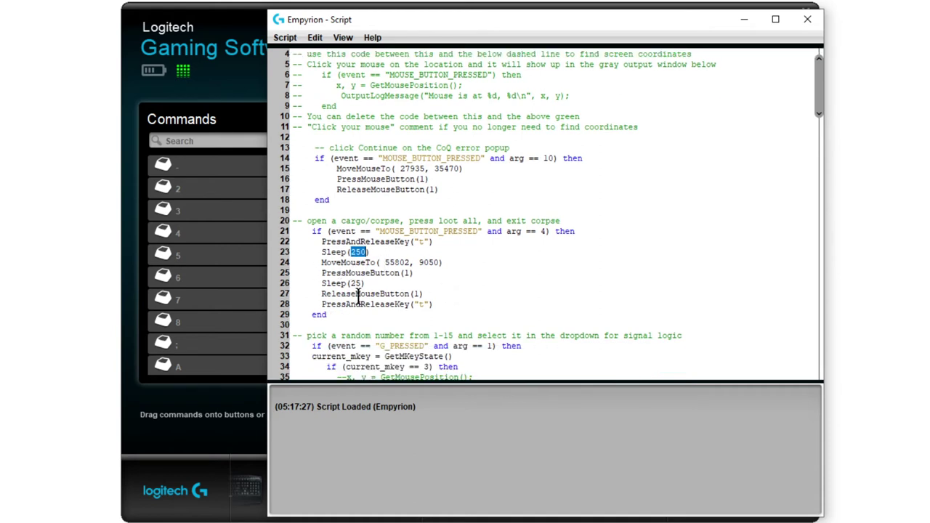
scroll(468, 275, "down", 2)
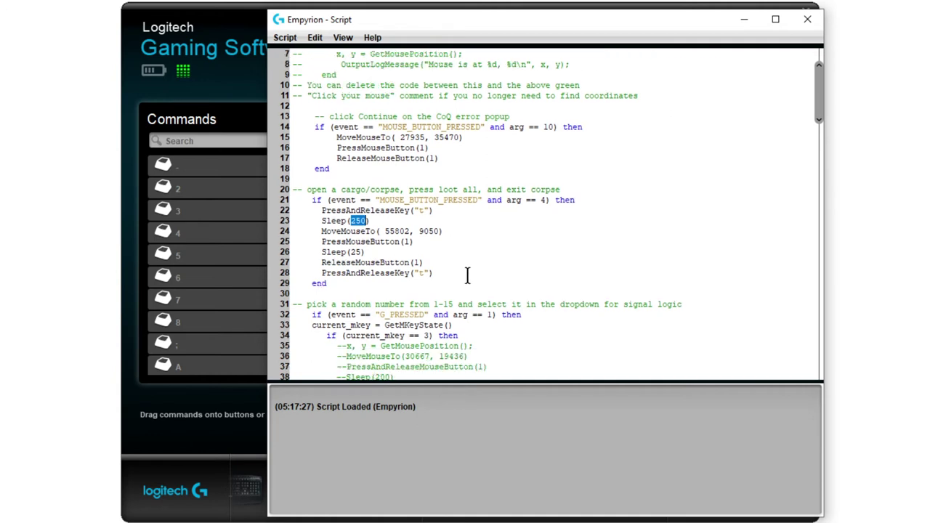
Examine the calculated vertical coordinate in the MoveMouseTo call of the random-number signal logic block.
scroll(467, 274, "down", 2)
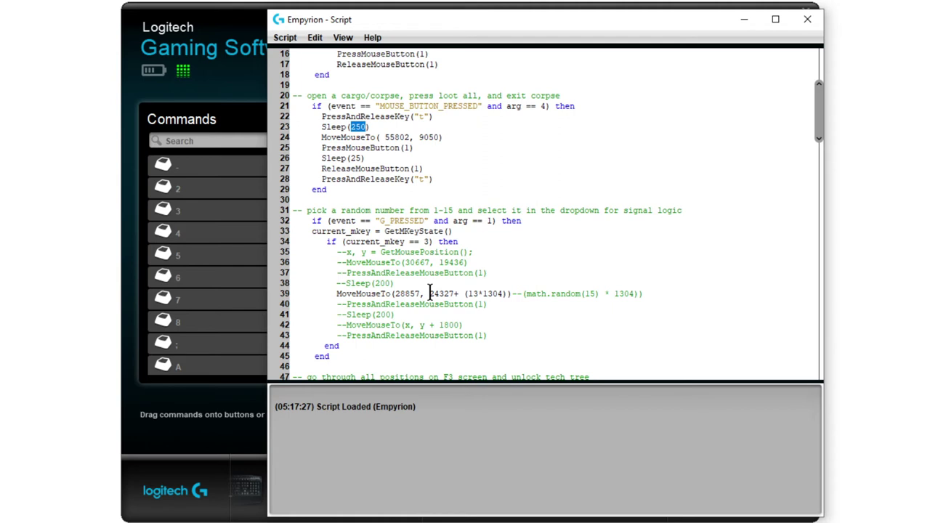
left_click_drag(429, 294, 504, 294)
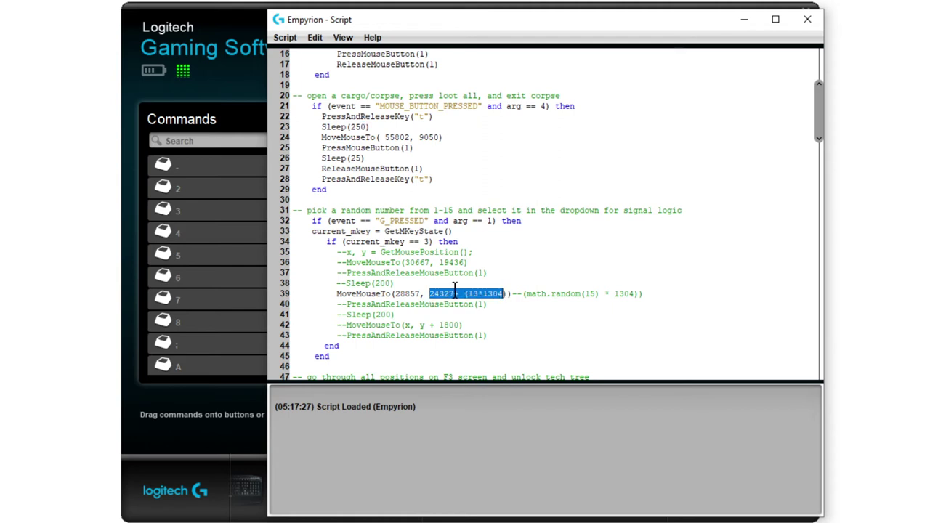
left_click(456, 293)
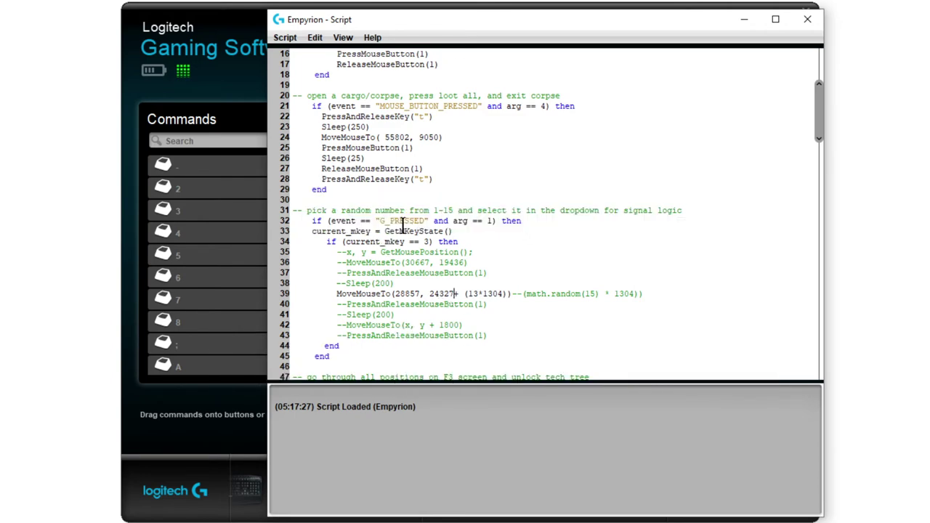
Uncomment lines 6 to 9 of the script, the block that logs the mouse position on a button press.
scroll(489, 156, "up", 5)
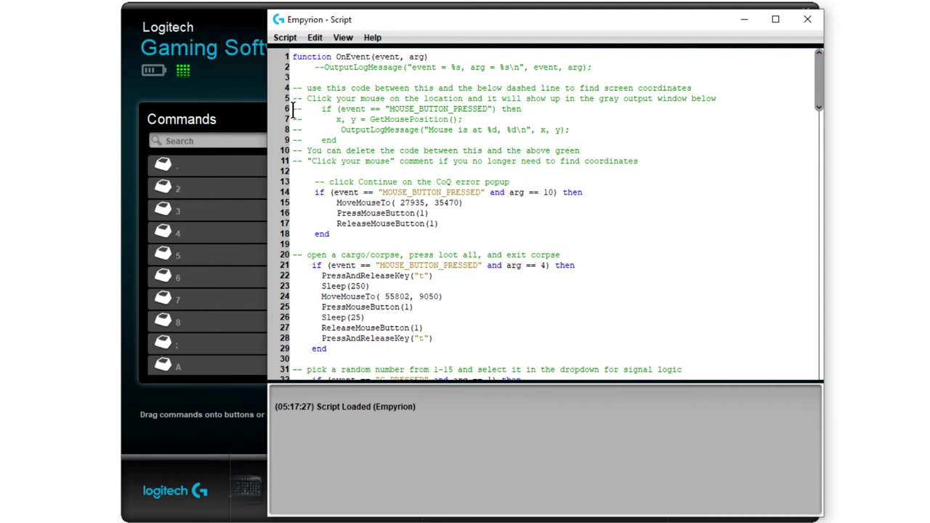
left_click_drag(293, 108, 609, 140)
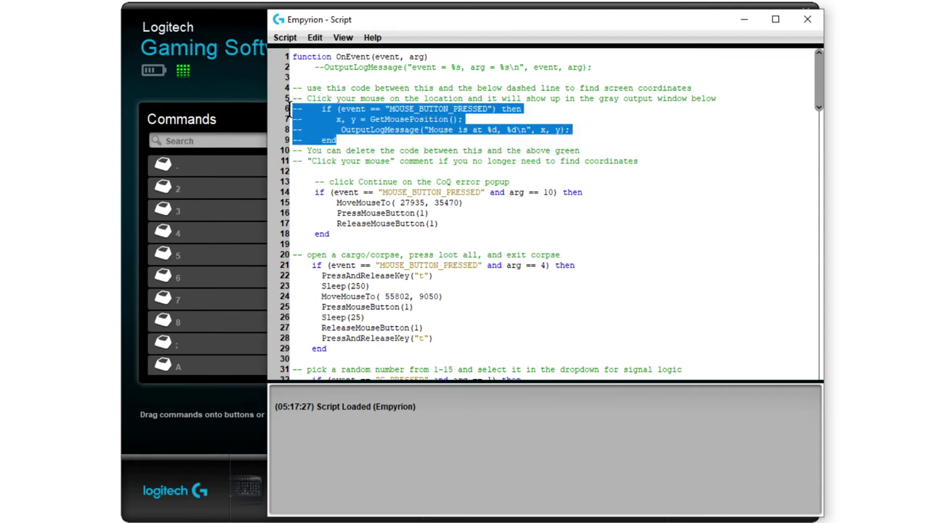
left_click(289, 109)
key("Delete")
key("Delete")
key("Down")
key("Delete")
key("Delete")
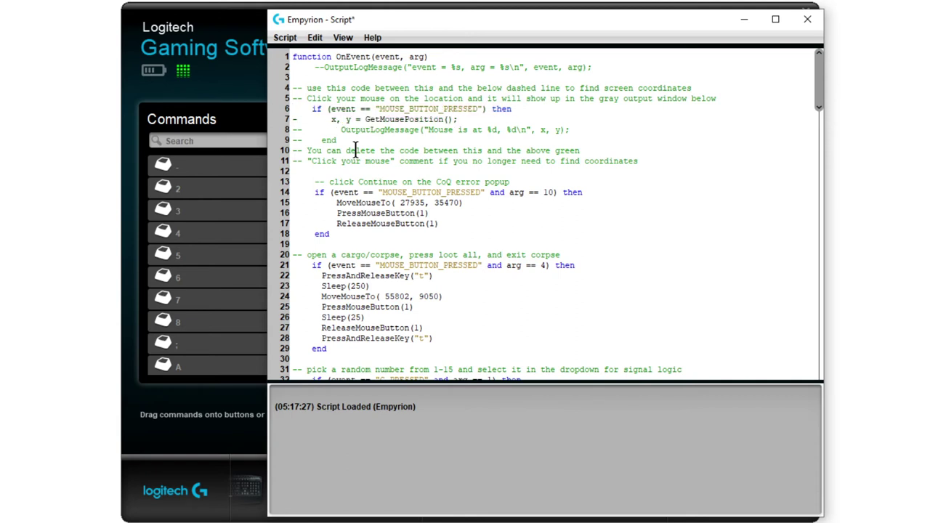
key("Down")
key("Delete")
key("Delete")
key("Down")
key("Delete")
key("Delete")
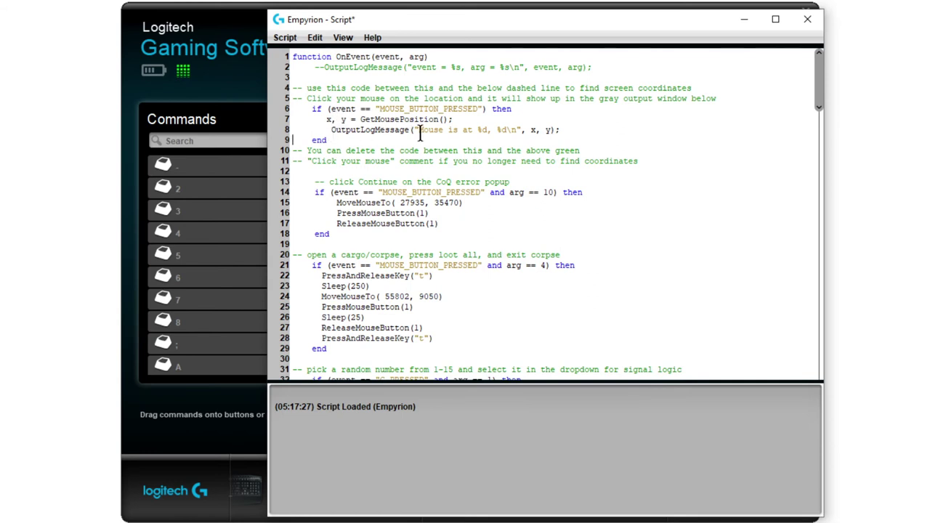
Examine the "Mouse is at" arguments of the OutputLogMessage call and the output area where script messages are logged.
left_click_drag(414, 129, 546, 131)
left_click(444, 413)
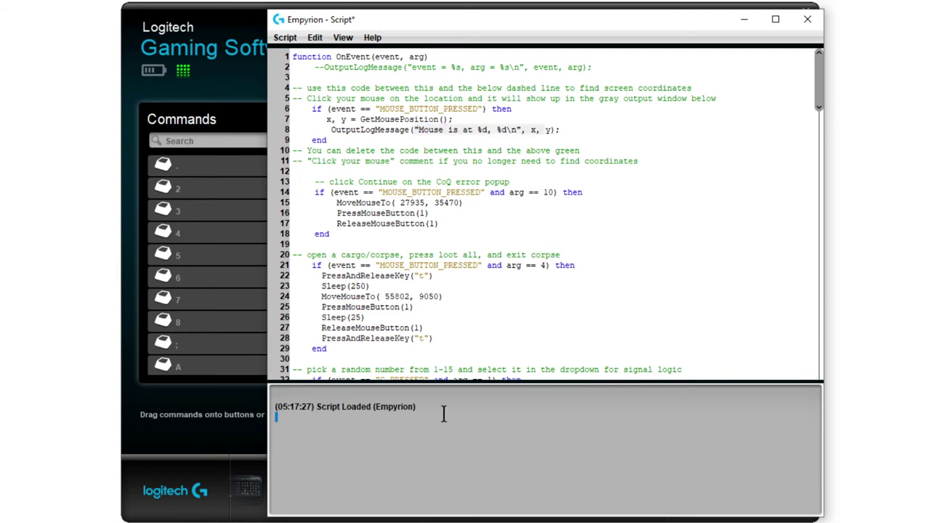
left_click_drag(417, 408, 274, 409)
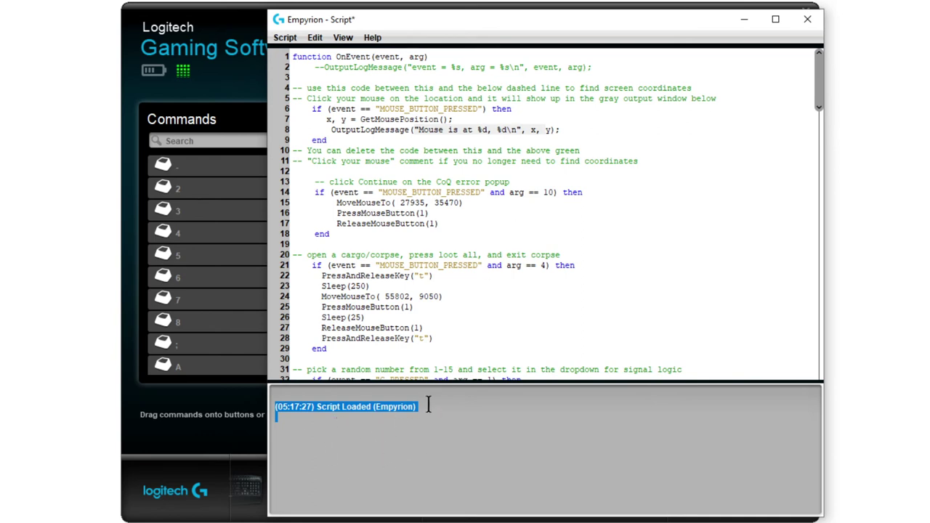
Comment out the mouse-position logging block on lines 6 to 9 again with leading double dashes.
left_click(296, 108)
type("--    ")
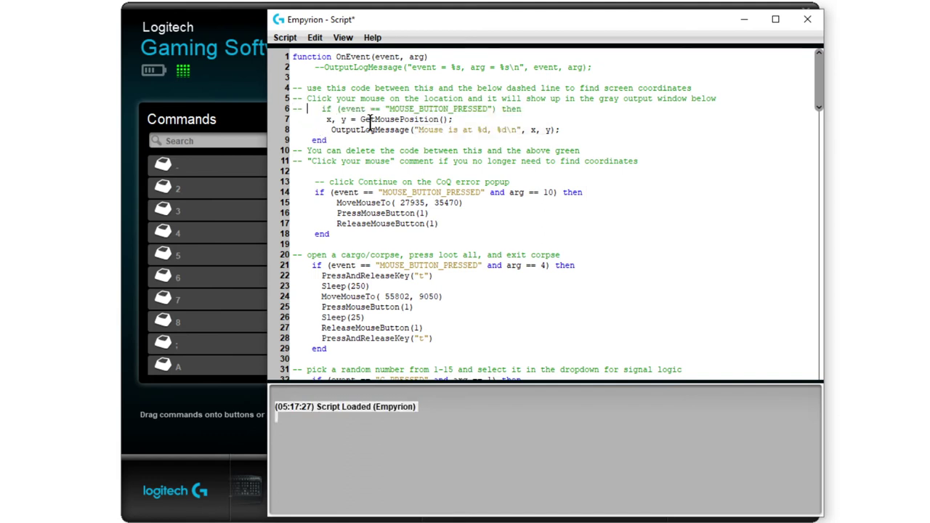
type("--       ")
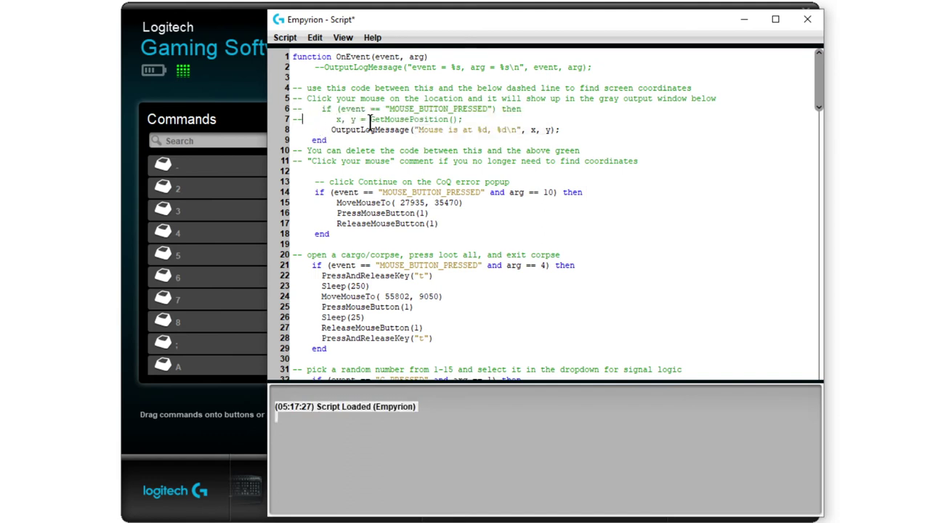
type("--        ")
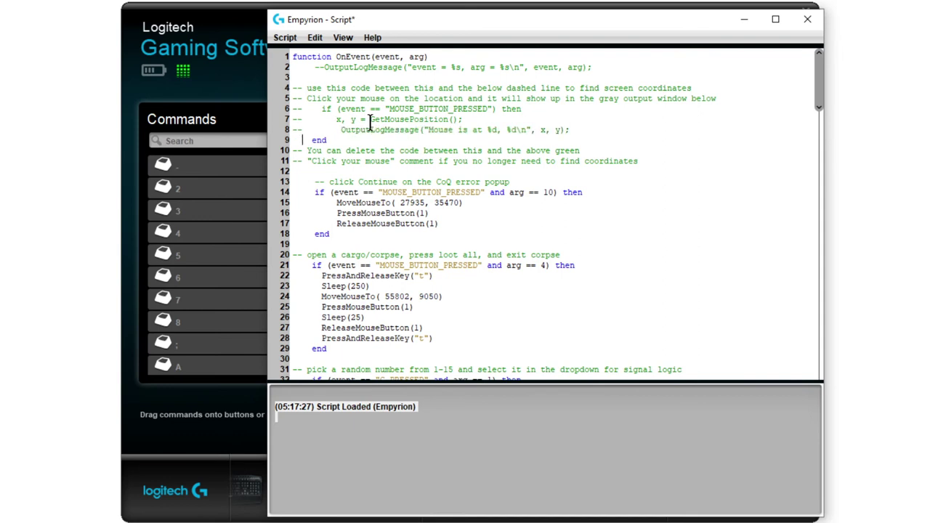
type("--")
scroll(609, 220, "down", 4)
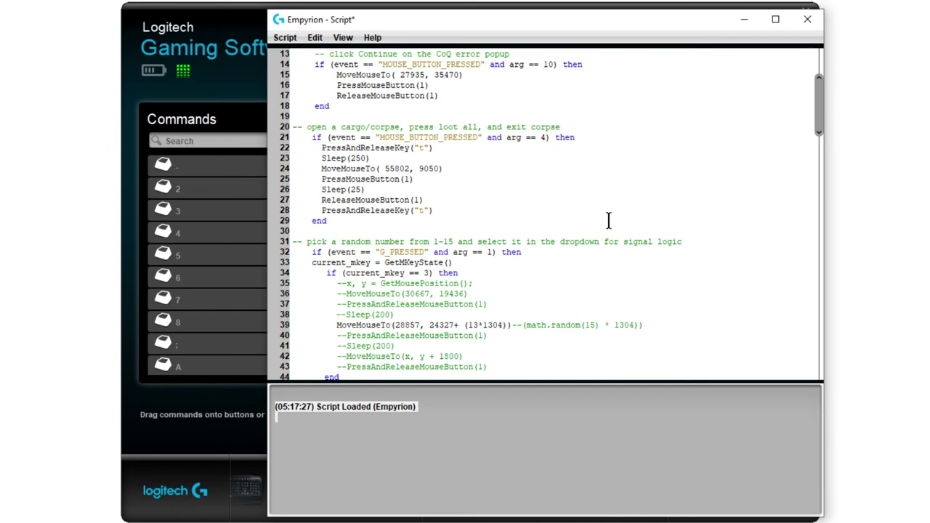
scroll(474, 233, "up", 4)
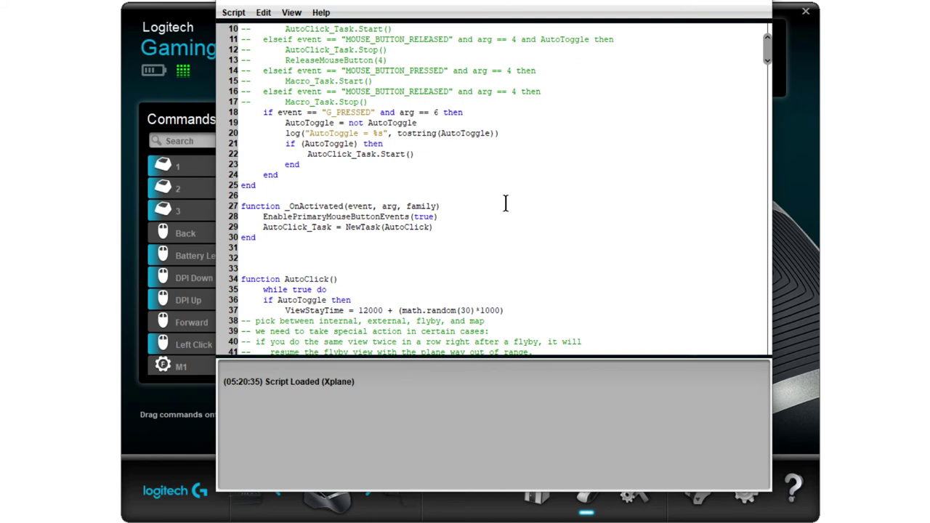
Examine the G_PRESSED condition for argument 6 and its AutoToggle switch in the Xplane script's _OnEvent function.
scroll(506, 203, "up", 3)
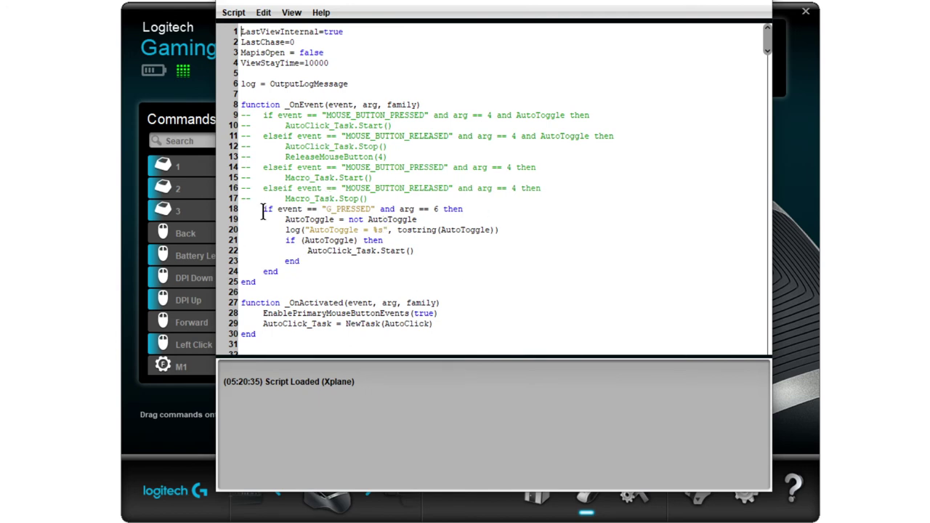
left_click_drag(263, 208, 480, 215)
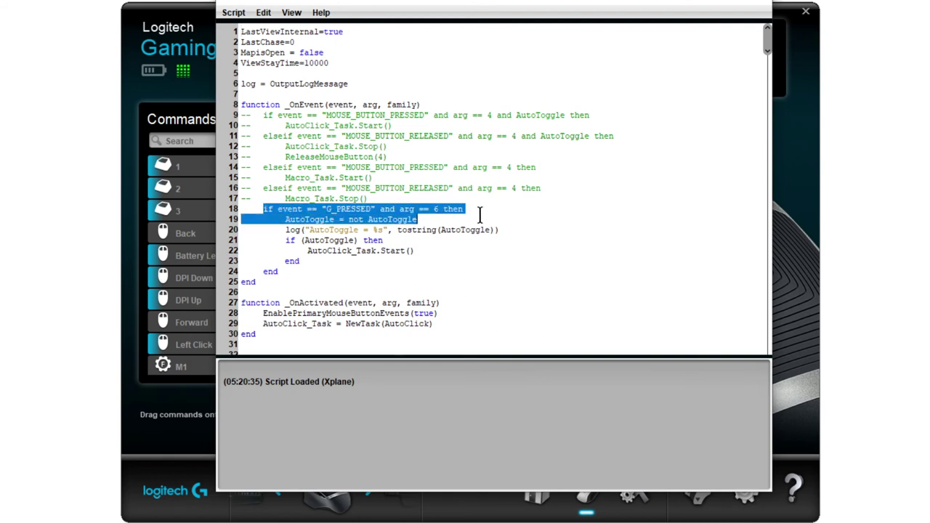
left_click(520, 221)
scroll(513, 250, "down", 2)
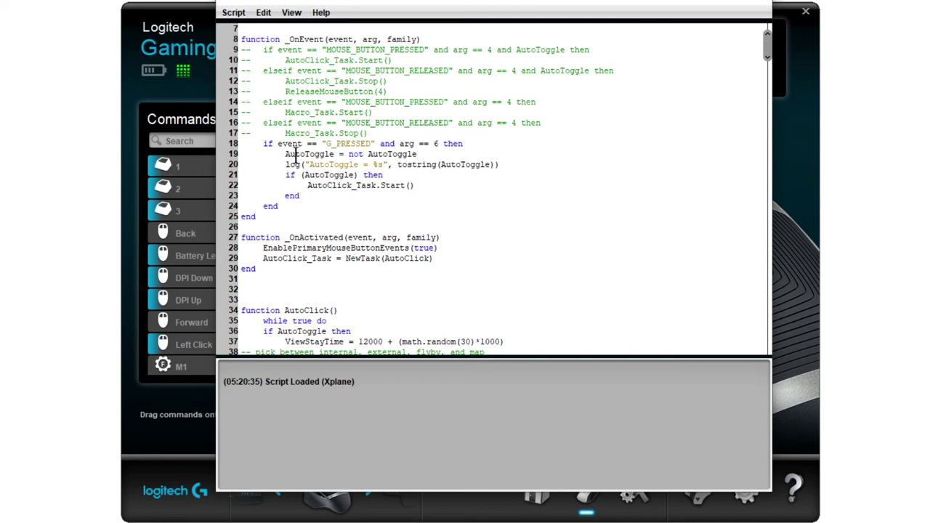
left_click_drag(292, 154, 322, 154)
Examine the ViewStayTime calculation in the AutoClick function and the comments on lines 38 to 45 about choosing camera views.
left_click_drag(358, 341, 381, 341)
scroll(600, 152, "down", 7)
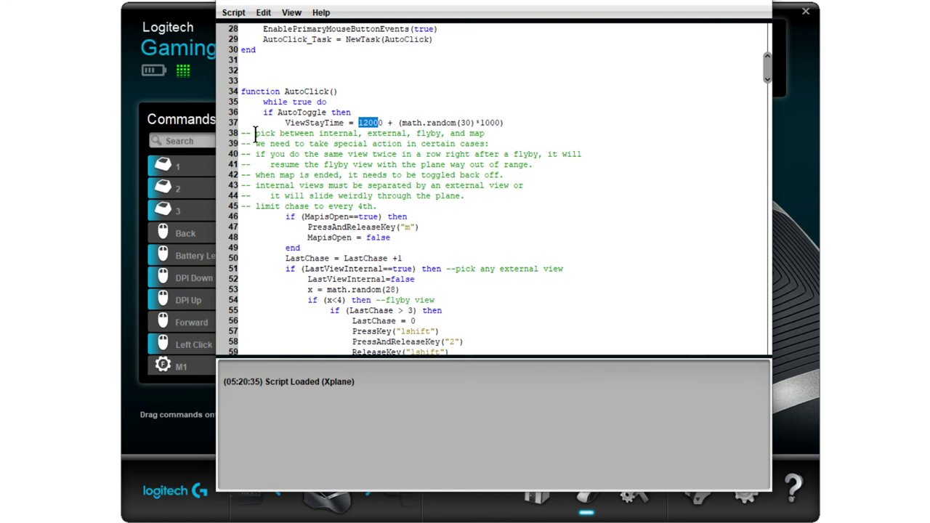
left_click_drag(256, 133, 531, 145)
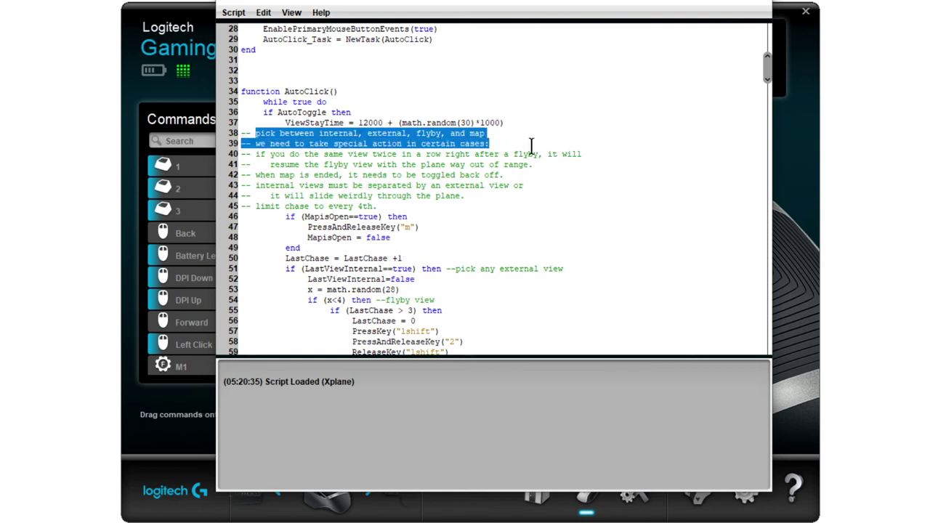
left_click(533, 164)
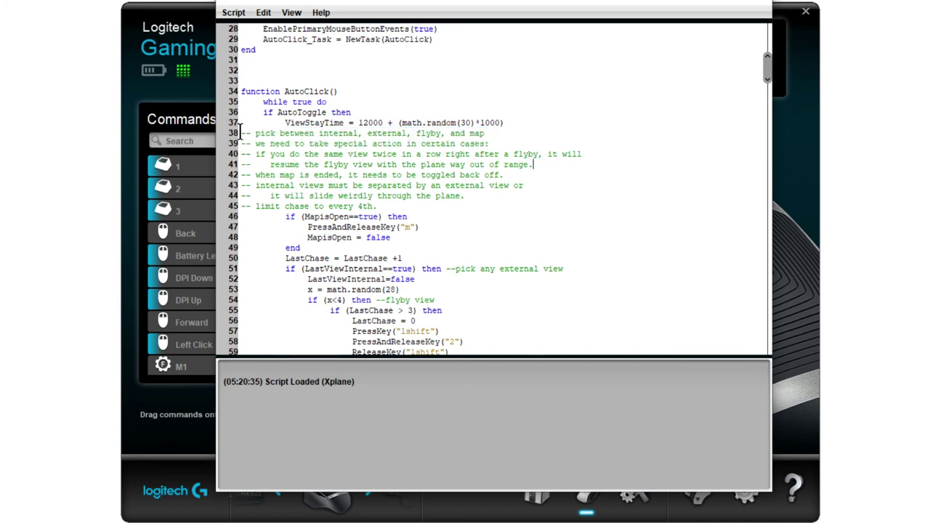
left_click_drag(256, 133, 466, 203)
left_click(562, 190)
scroll(618, 183, "down", 2)
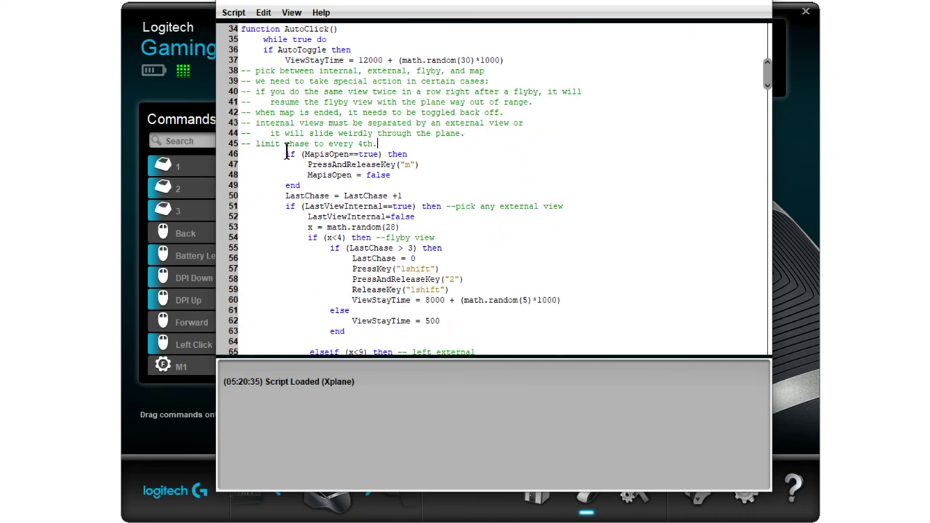
Examine the AutoClick function's MapisOpen check, LastChase increment and random view-selection branches through to its closing sleep calls.
left_click_drag(285, 153, 484, 202)
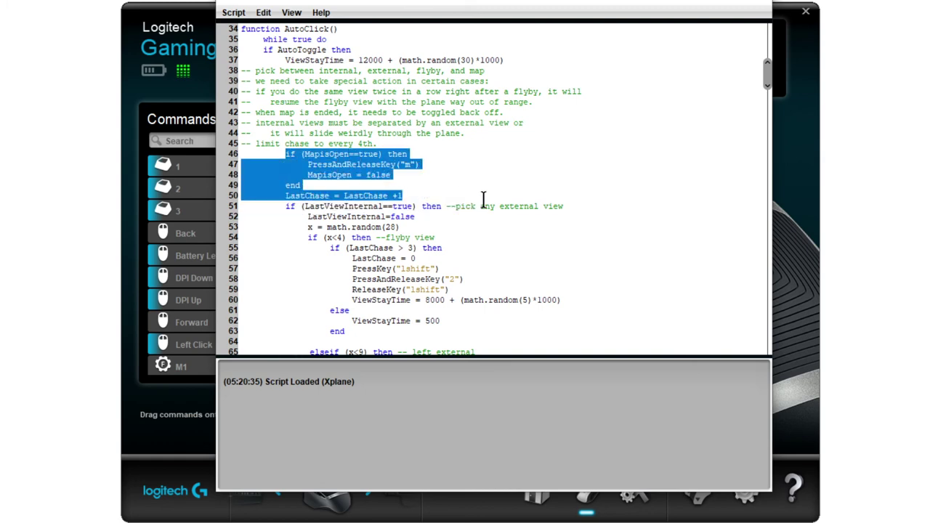
scroll(540, 232, "down", 5)
scroll(540, 232, "down", 7)
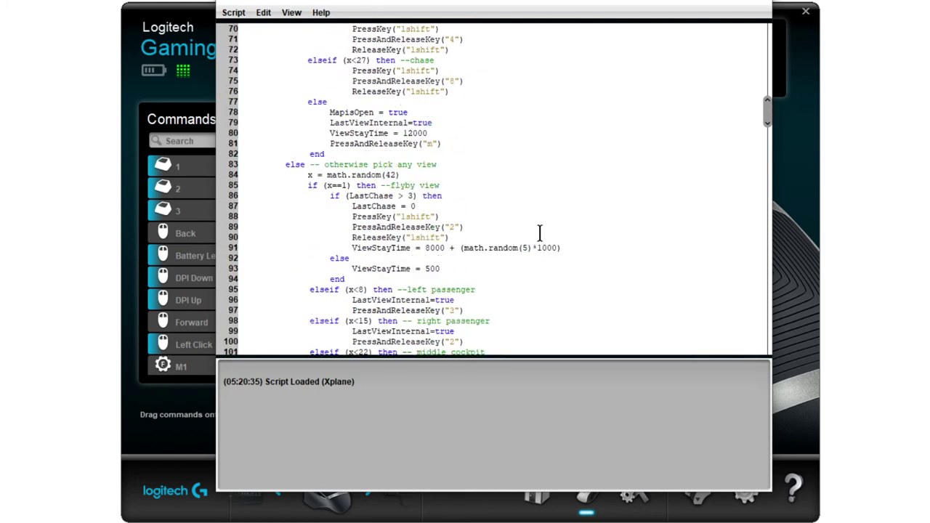
scroll(540, 233, "up", 14)
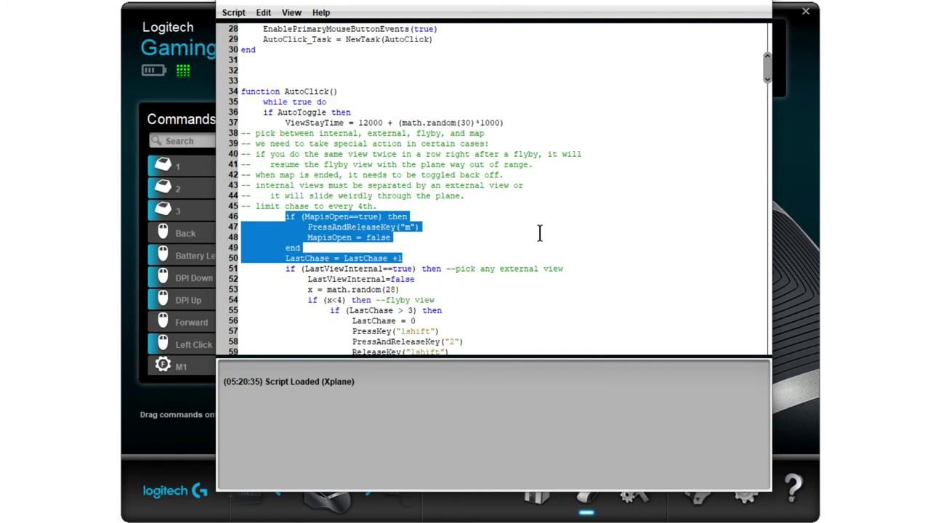
scroll(540, 233, "down", 4)
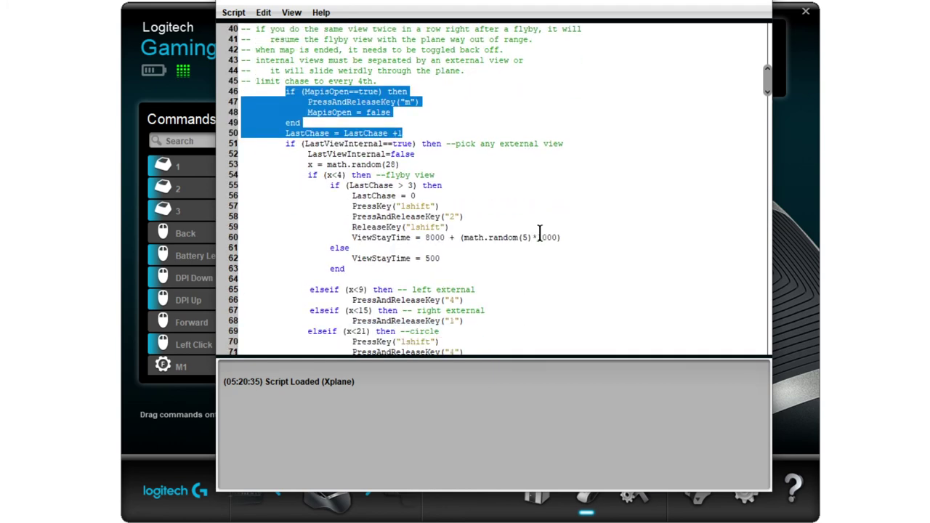
scroll(540, 232, "down", 6)
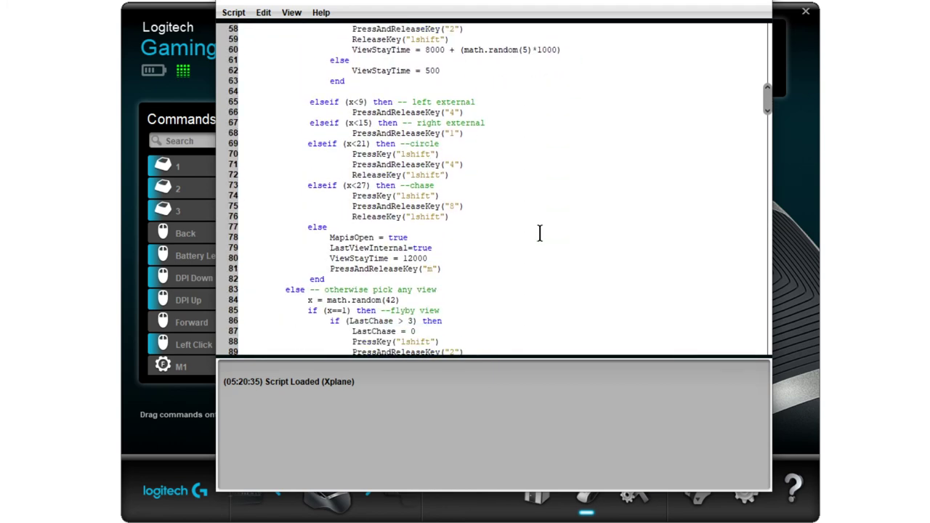
scroll(540, 232, "down", 2)
scroll(540, 233, "down", 10)
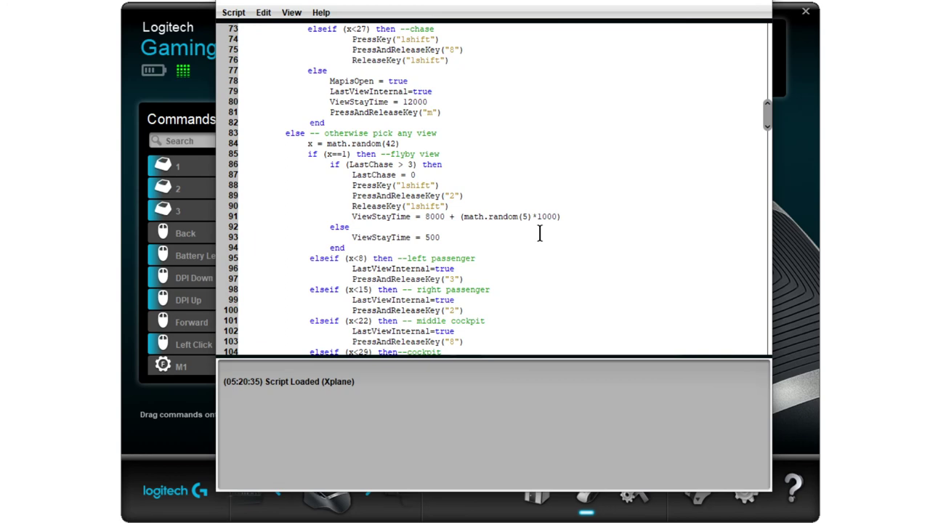
scroll(540, 232, "down", 4)
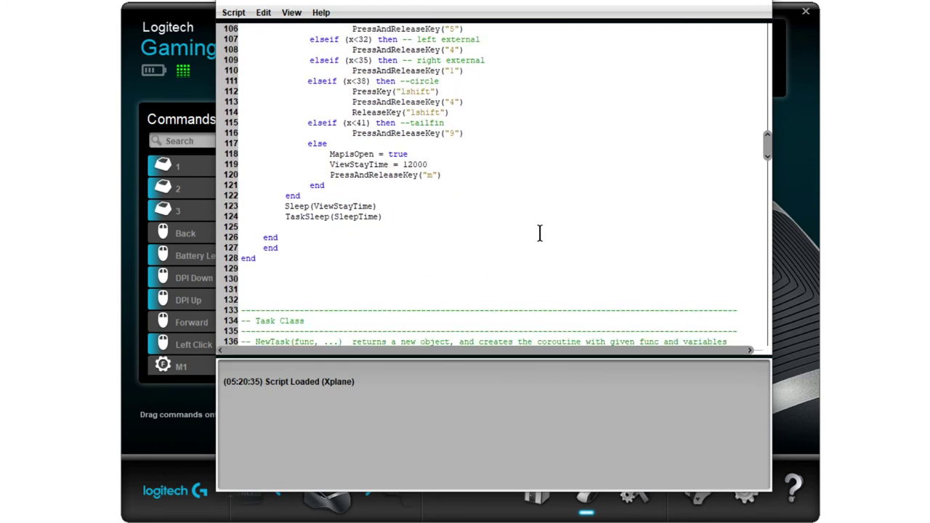
scroll(540, 233, "up", 4)
scroll(540, 232, "up", 17)
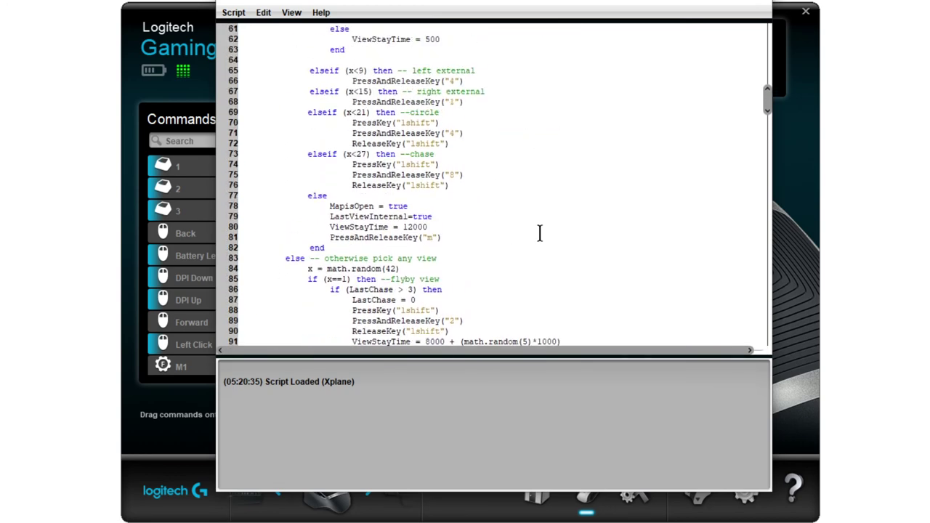
scroll(540, 233, "up", 12)
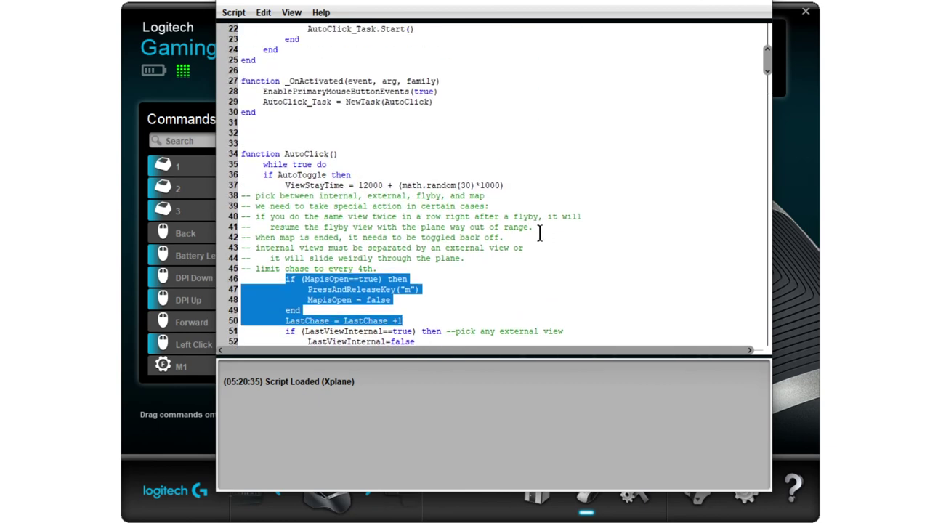
Close the Xplane script editor and return to the mouse profile overview.
scroll(540, 232, "down", 5)
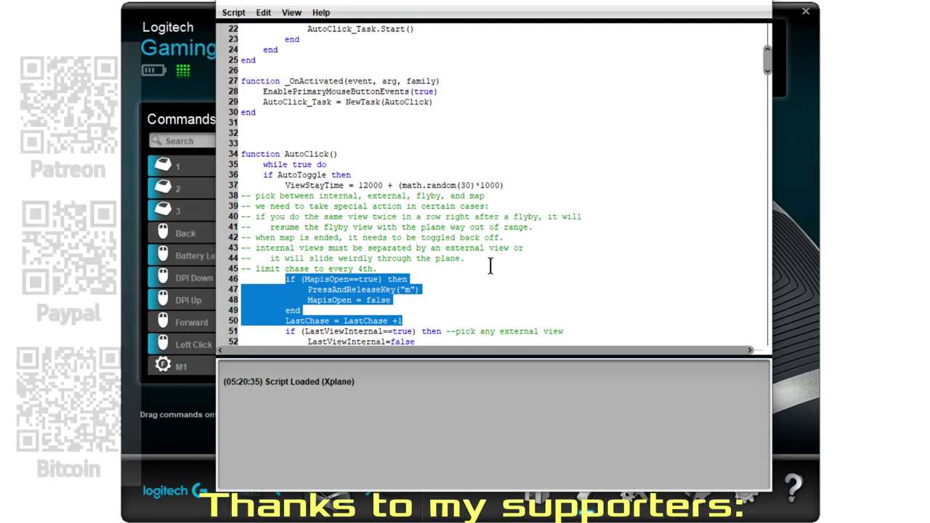
key("alt+F4")
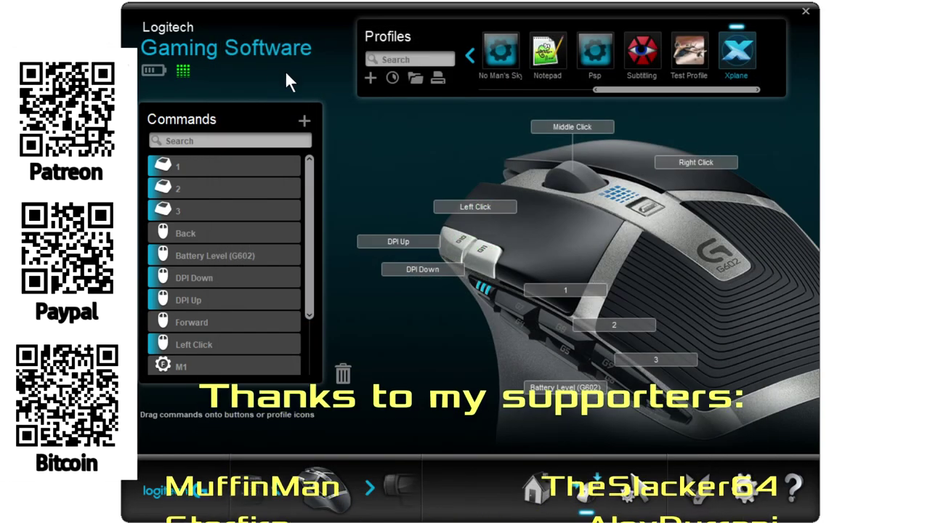